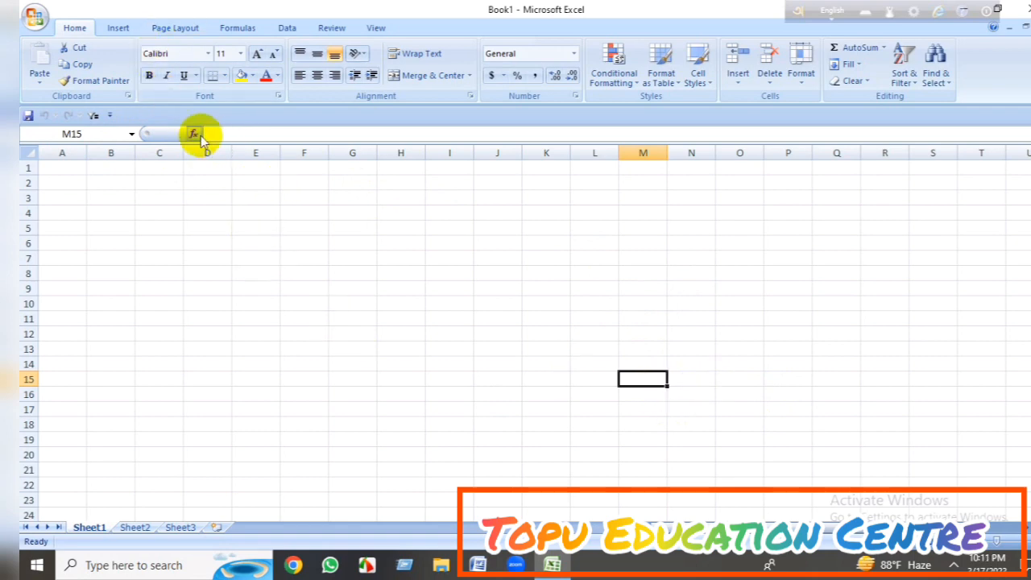
{"action": "left_click", "coordinate": [247, 133]}
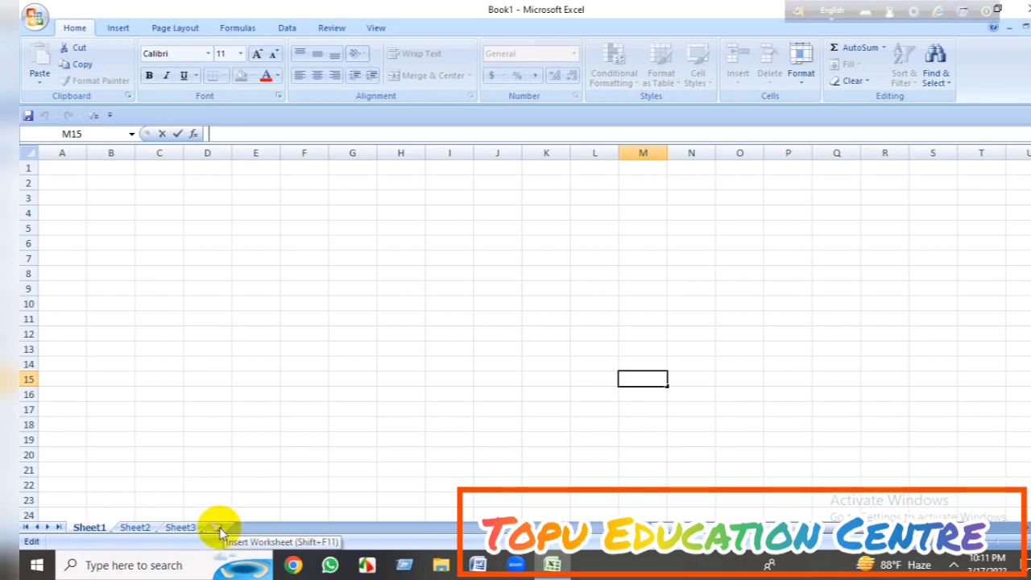
{"action": "left_click", "coordinate": [60, 527]}
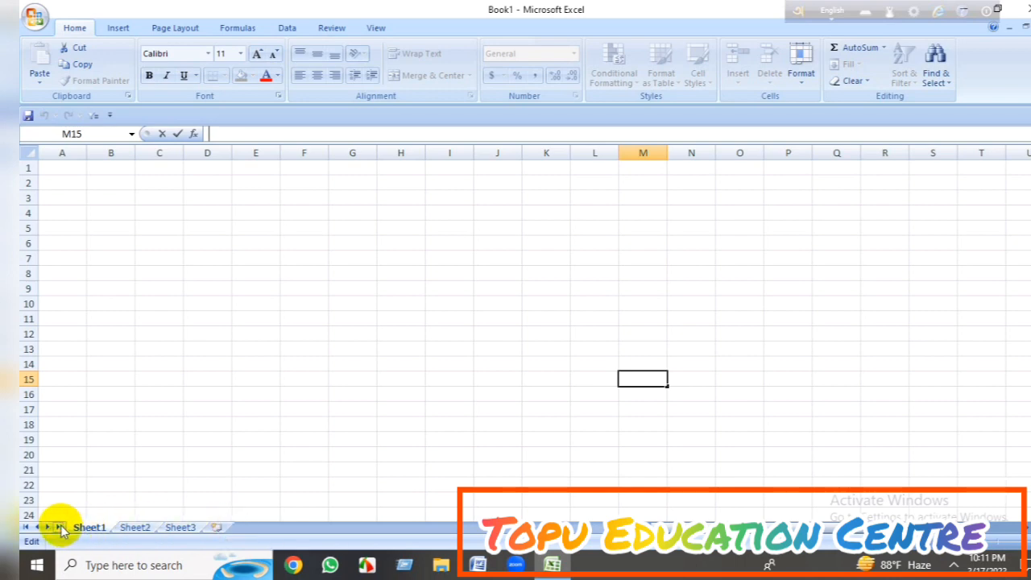
{"action": "left_click", "coordinate": [215, 528]}
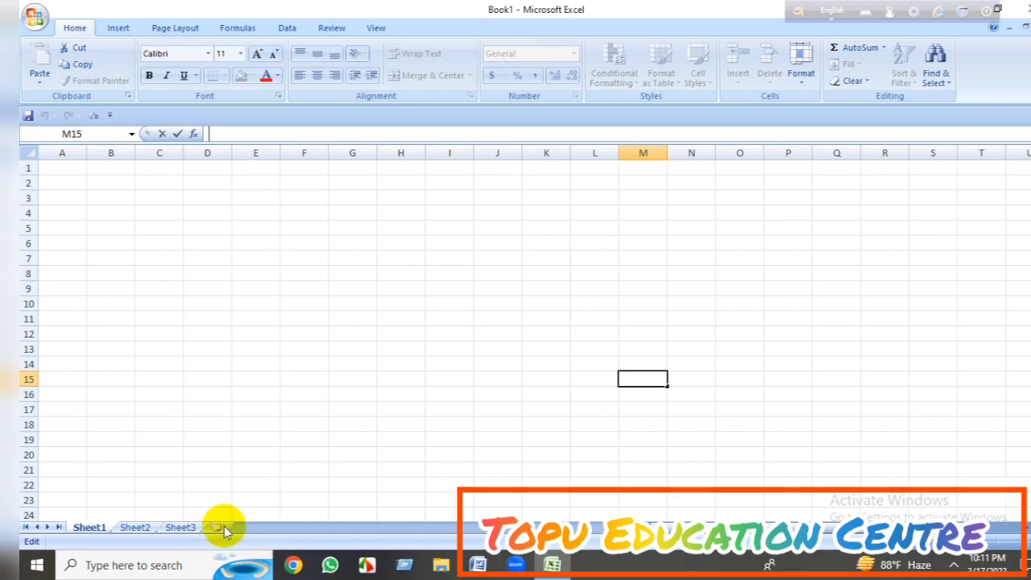
{"action": "left_click", "coordinate": [221, 527]}
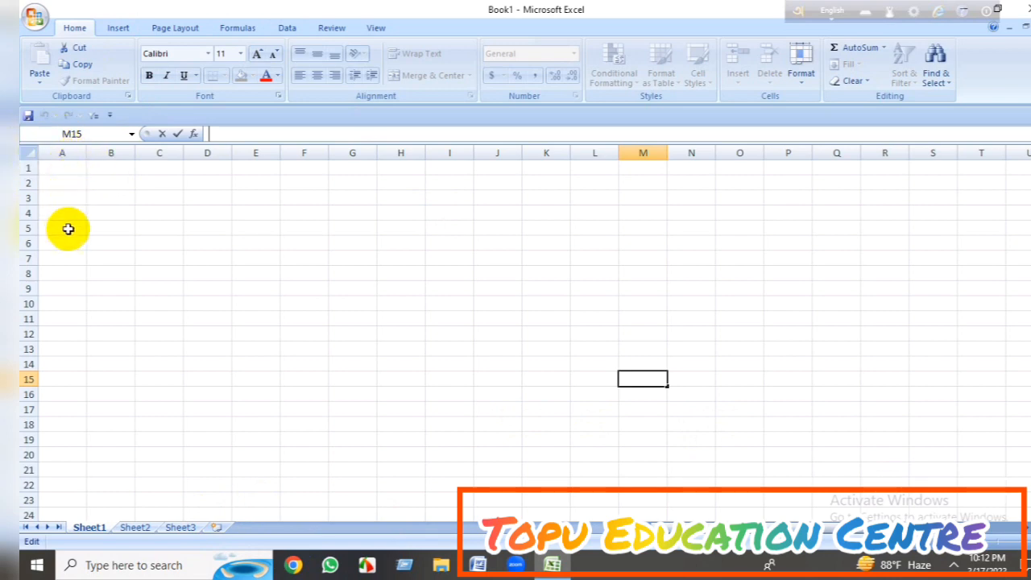
Step: Enter 1 in cell A1 and 2 in cell A2 as the start of a number series
{"action": "left_click", "coordinate": [68, 169]}
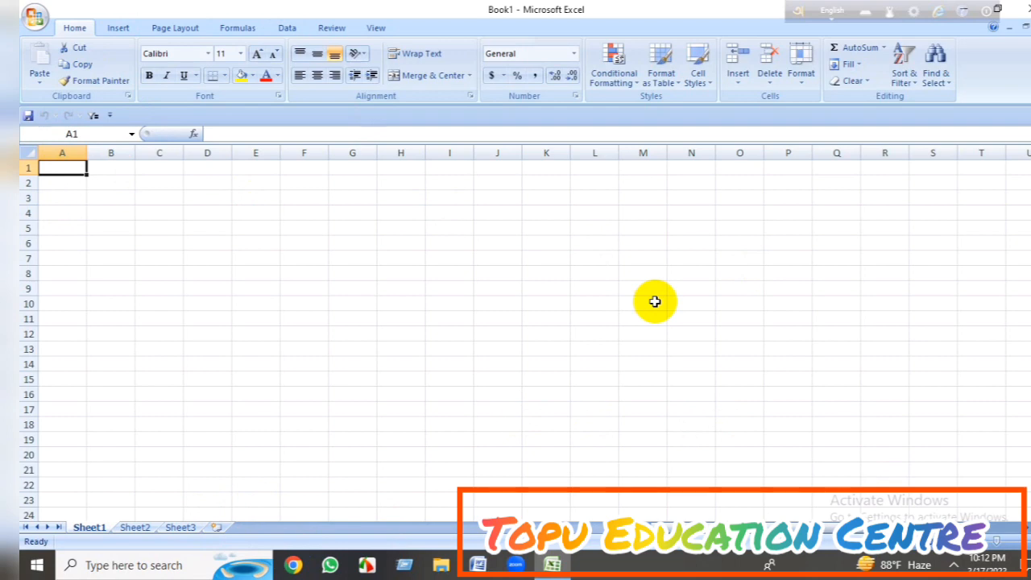
{"action": "type", "text": "1"}
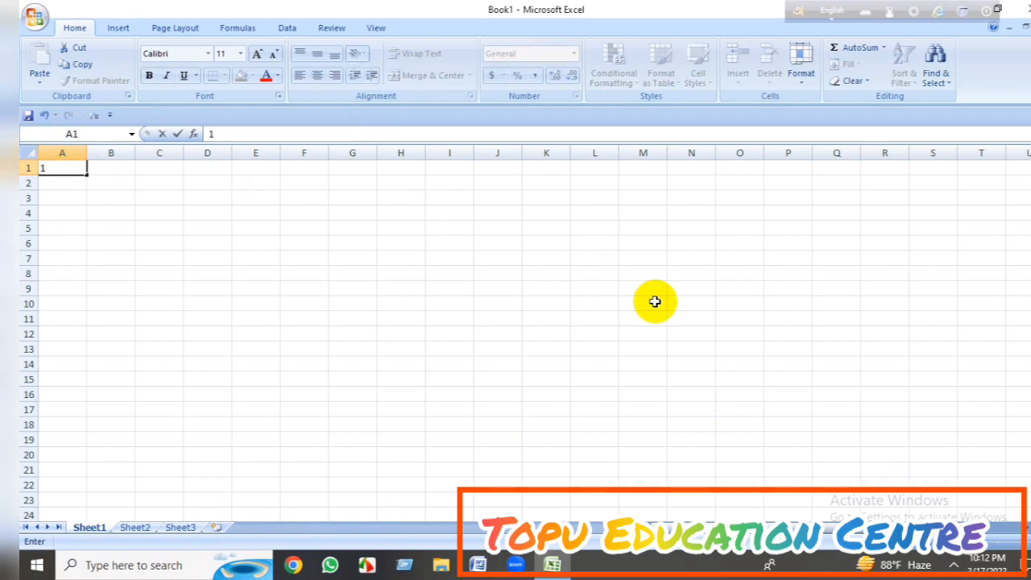
{"action": "left_click", "coordinate": [75, 185]}
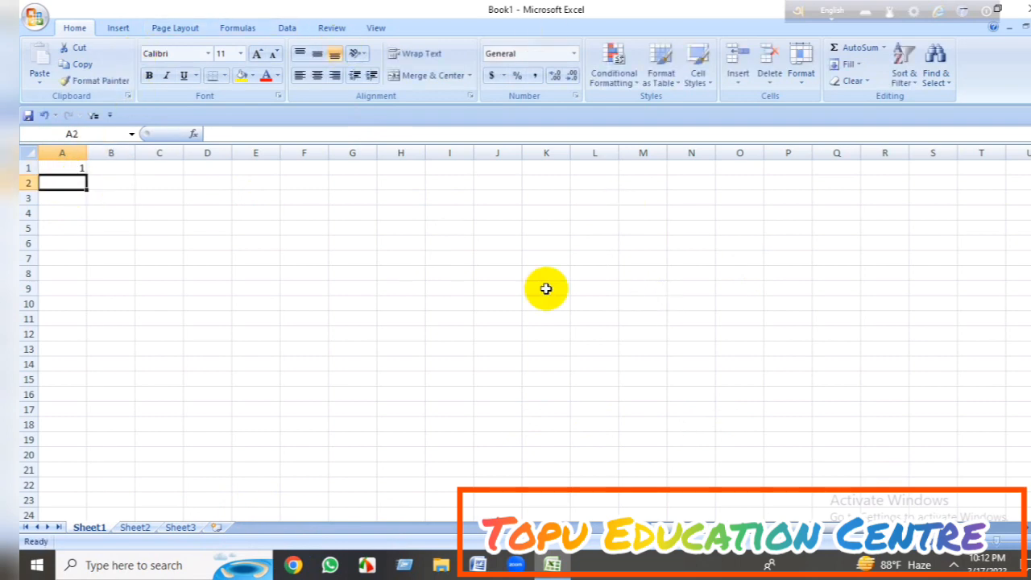
{"action": "type", "text": "2"}
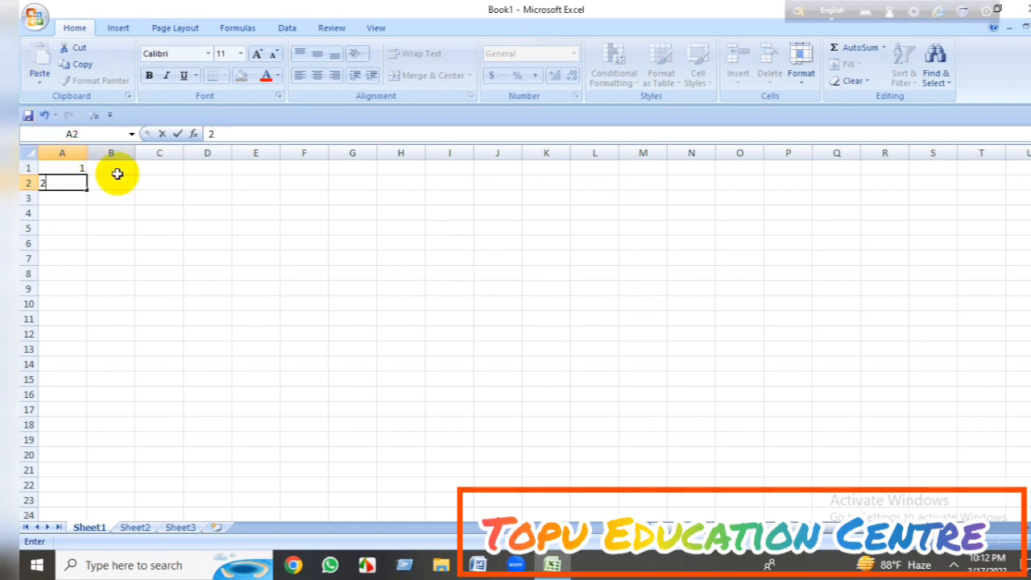
{"action": "left_click", "coordinate": [133, 193]}
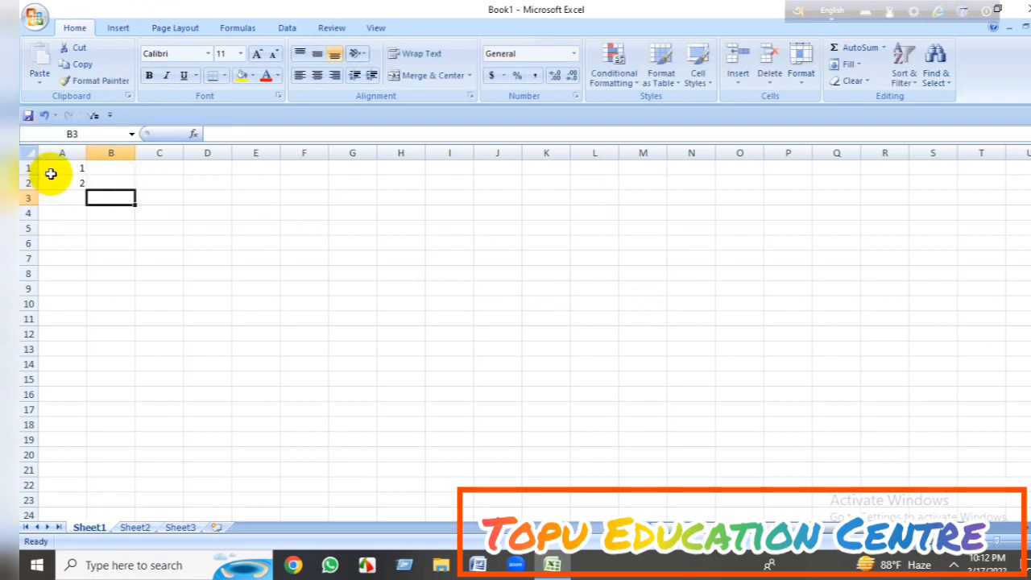
Step: Extend the series from A1:A2 down column A to row 45, ending at 45
{"action": "left_click_drag", "start_coordinate": [47, 167], "coordinate": [71, 185]}
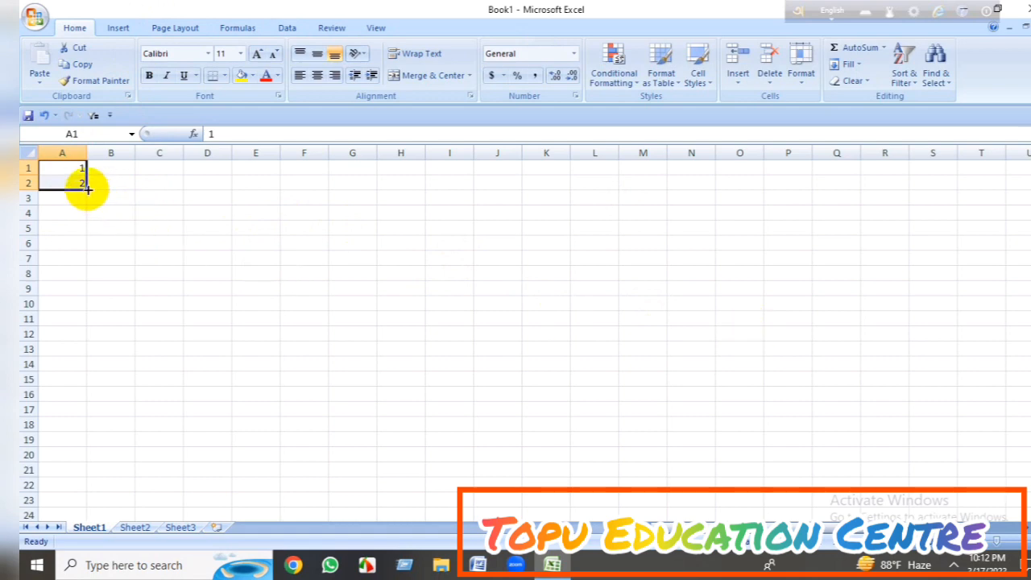
{"action": "left_click_drag", "start_coordinate": [87, 188], "coordinate": [92, 501]}
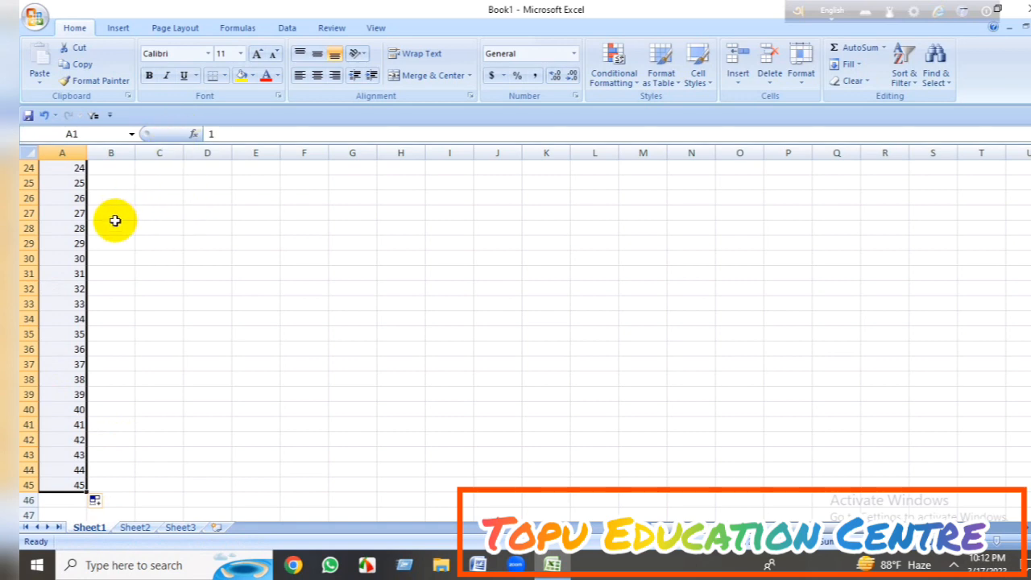
{"action": "scroll", "coordinate": [80, 459], "scroll_direction": "down", "scroll_amount": 1}
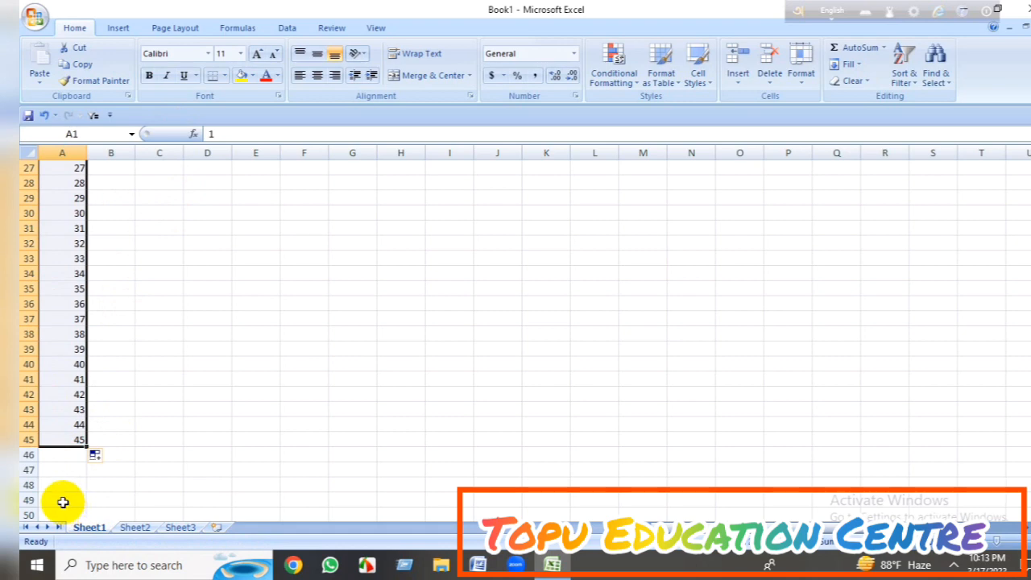
{"action": "scroll", "coordinate": [108, 310], "scroll_direction": "up", "scroll_amount": 9}
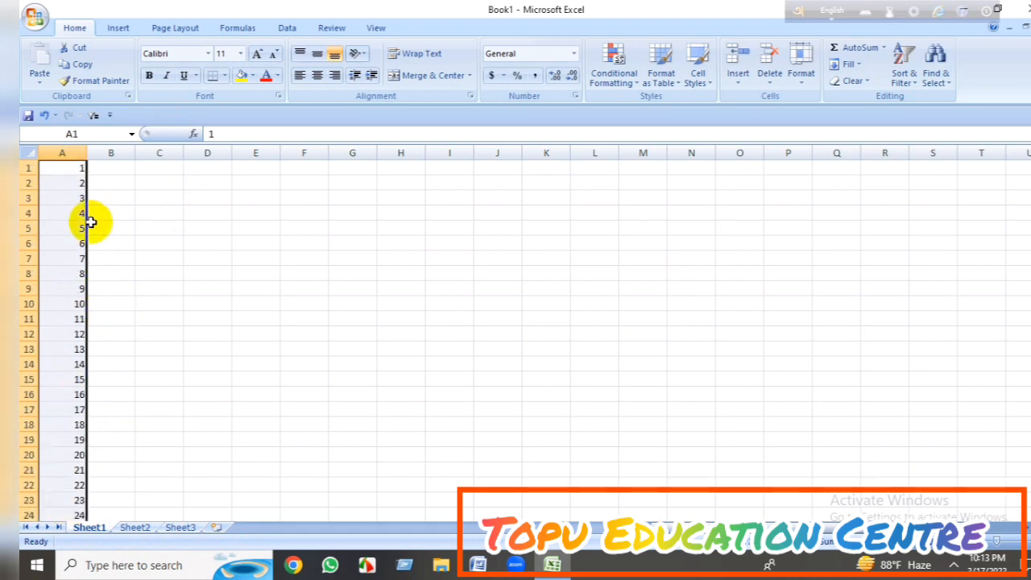
Step: Enter 1 in cell B1 and autofill it down column B to the last row of data in column A
{"action": "left_click", "coordinate": [114, 168]}
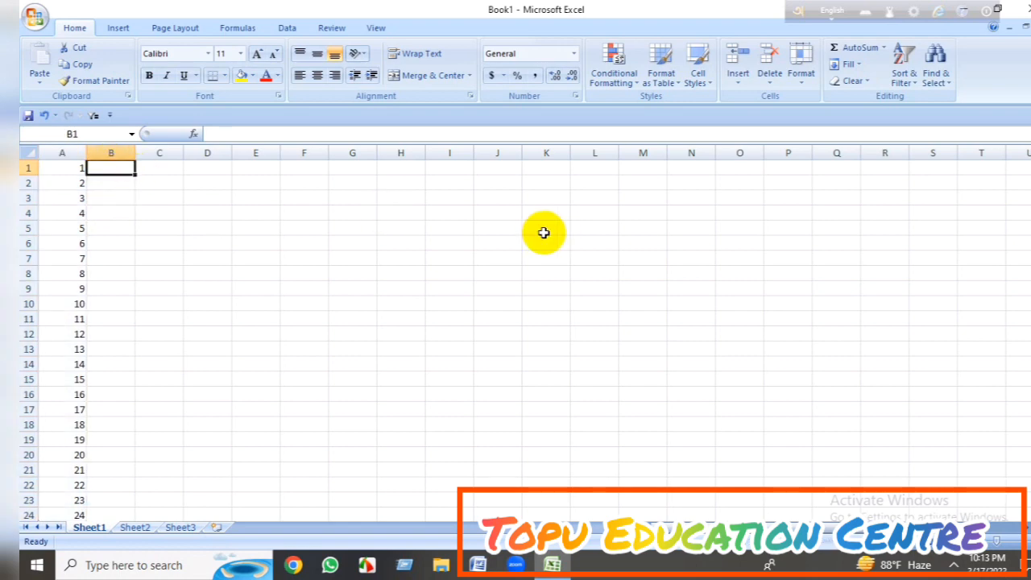
{"action": "type", "text": "1"}
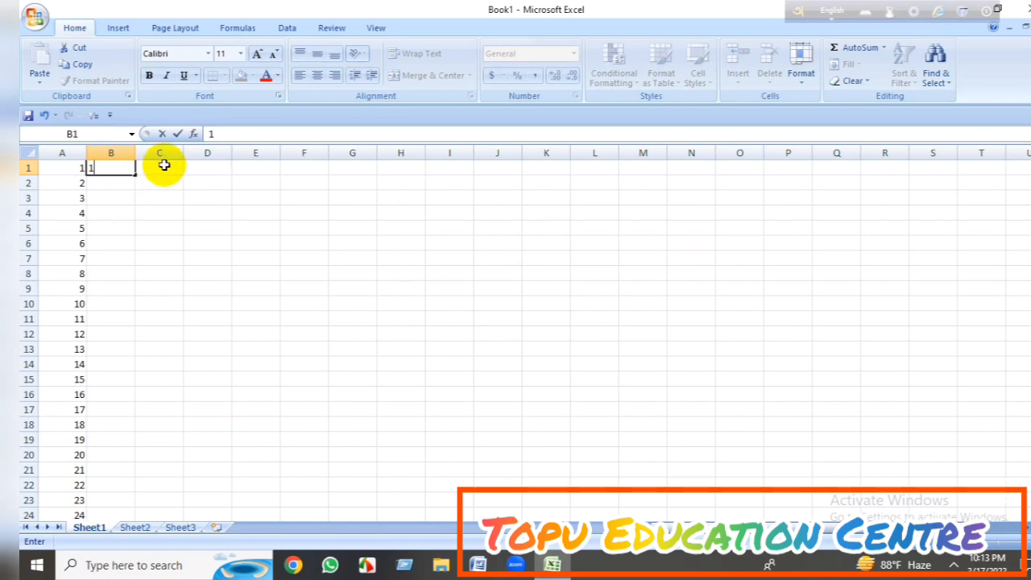
{"action": "left_click", "coordinate": [135, 176]}
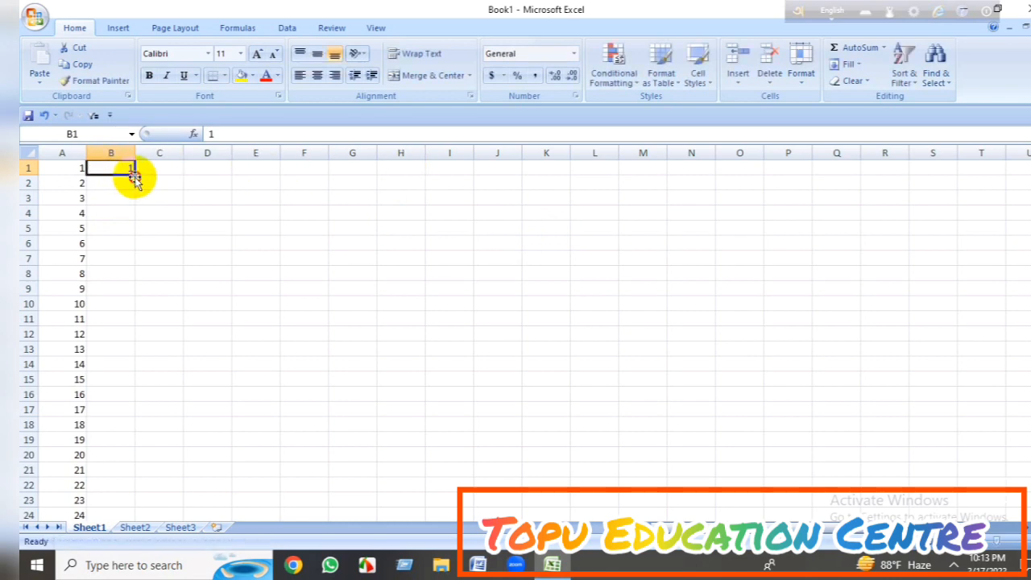
{"action": "double_click", "coordinate": [135, 176]}
{"action": "scroll", "coordinate": [145, 262], "scroll_direction": "down", "scroll_amount": 1}
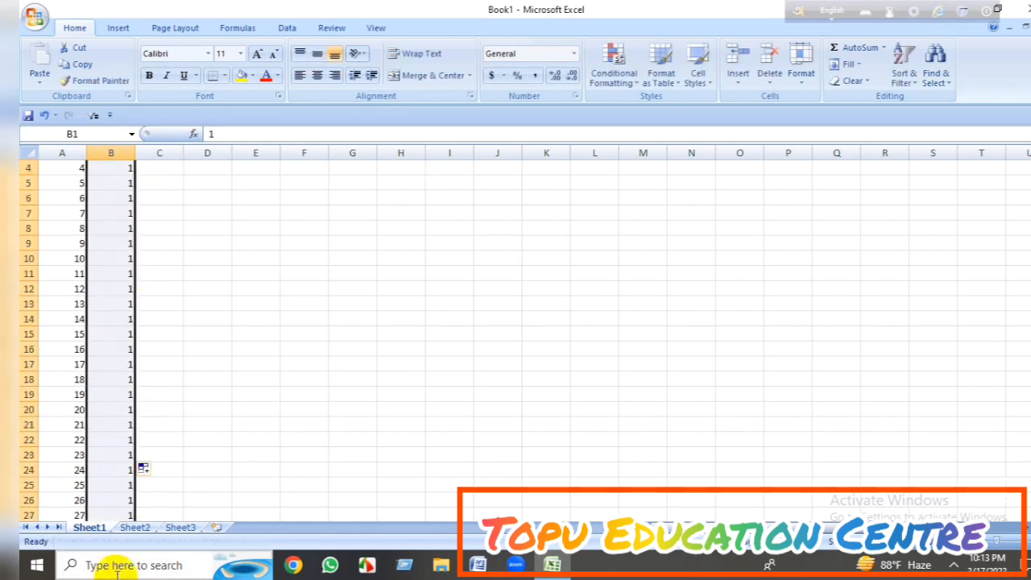
{"action": "scroll", "coordinate": [152, 424], "scroll_direction": "down", "scroll_amount": 4}
{"action": "scroll", "coordinate": [145, 403], "scroll_direction": "up", "scroll_amount": 5}
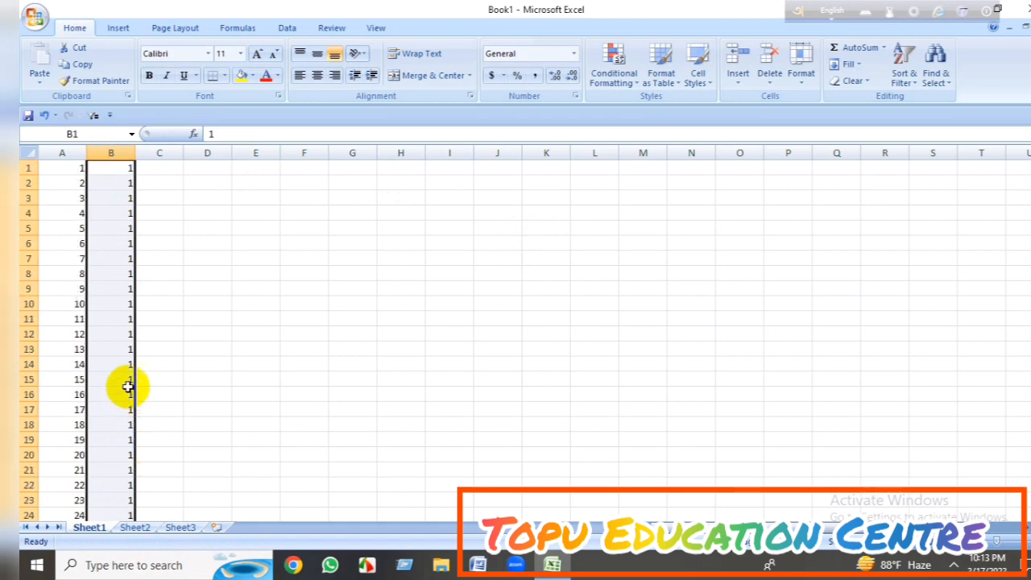
Step: Enter 1 in cell C1 and 2 in cell C2 as the start of a second number series
{"action": "left_click", "coordinate": [172, 167]}
{"action": "type", "text": "1"}
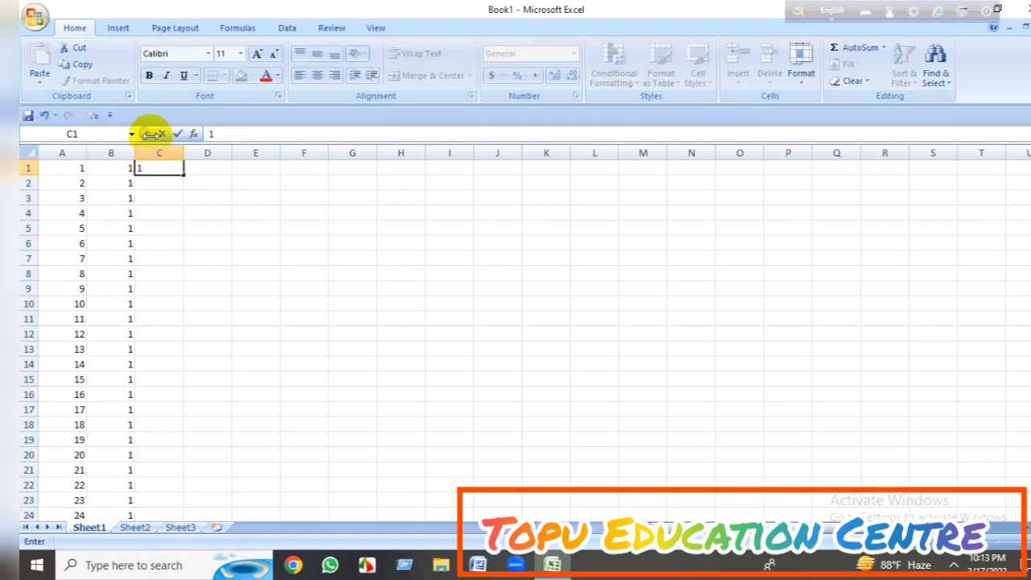
{"action": "left_click", "coordinate": [156, 182]}
{"action": "type", "text": "2"}
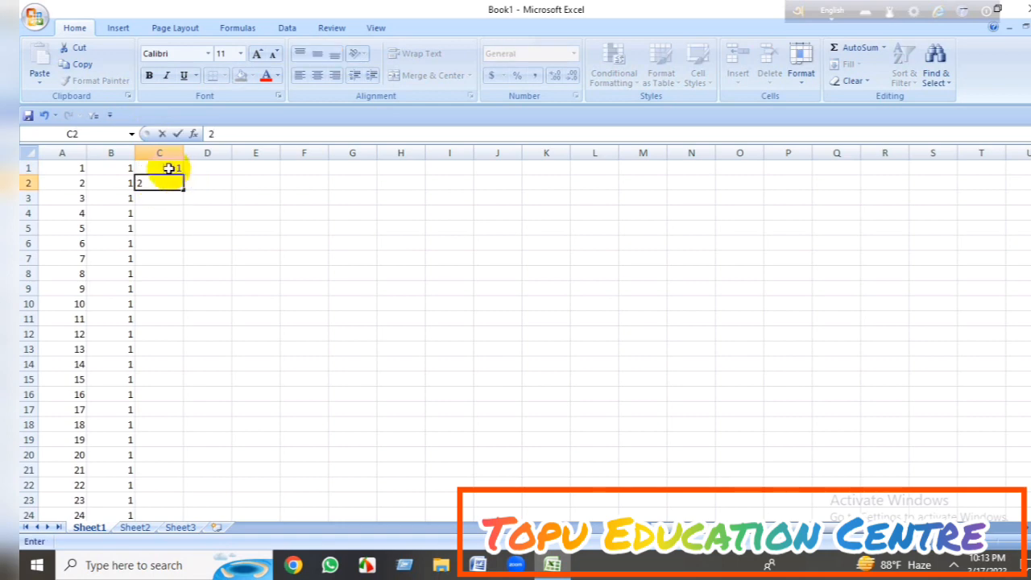
{"action": "left_click", "coordinate": [198, 194]}
Step: Autofill the series from C1:C2 down column C to row 45, matching the length of the neighbouring column
{"action": "left_click_drag", "start_coordinate": [147, 167], "coordinate": [174, 184]}
{"action": "double_click", "coordinate": [183, 189]}
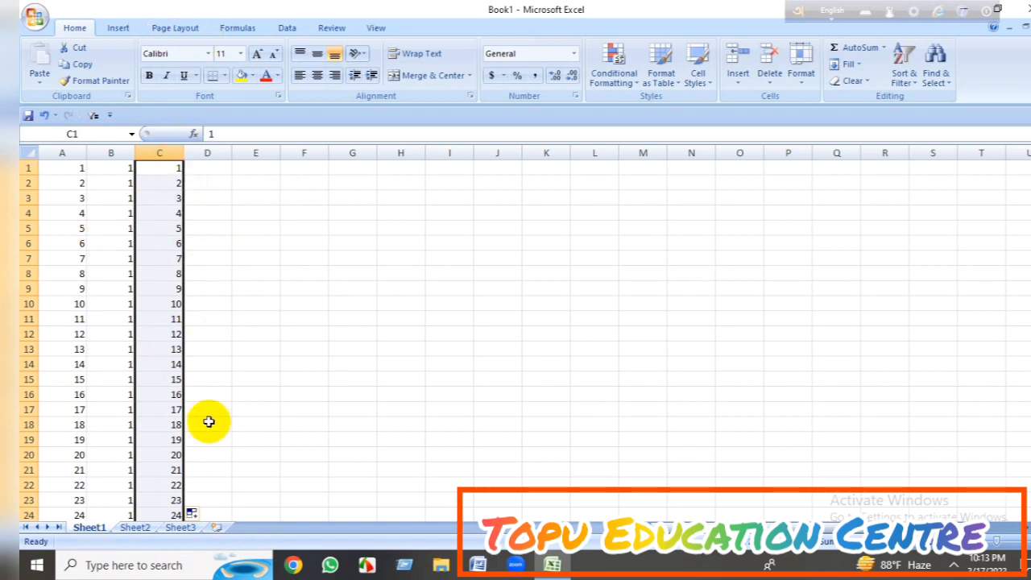
{"action": "scroll", "coordinate": [208, 421], "scroll_direction": "down", "scroll_amount": 9}
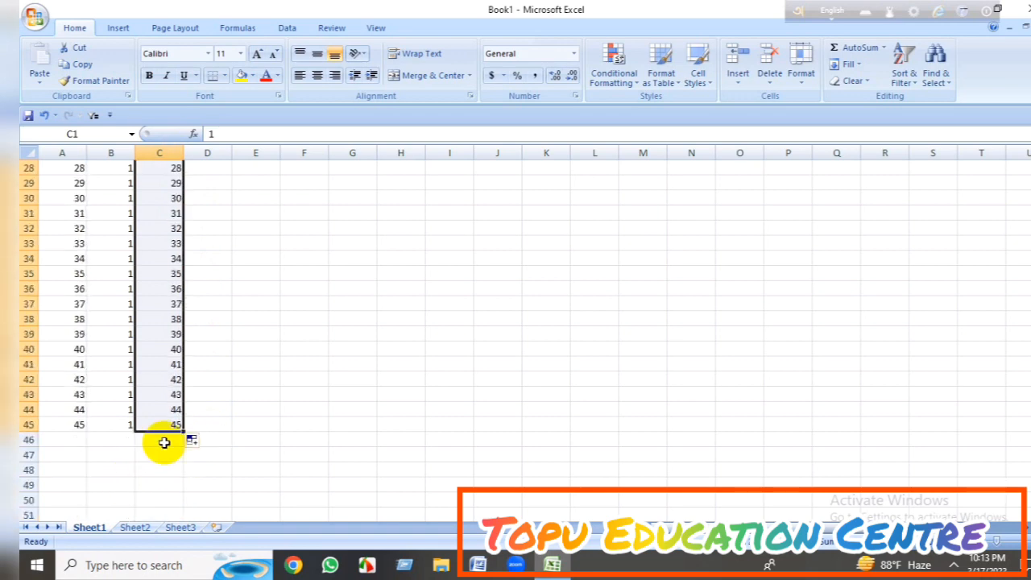
{"action": "scroll", "coordinate": [182, 322], "scroll_direction": "up", "scroll_amount": 7}
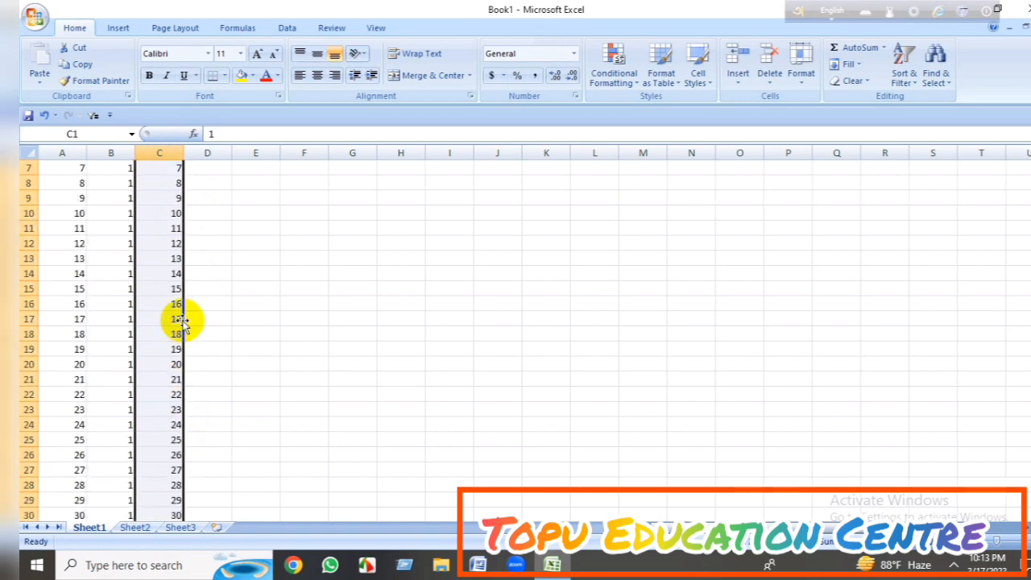
{"action": "scroll", "coordinate": [183, 322], "scroll_direction": "up", "scroll_amount": 1}
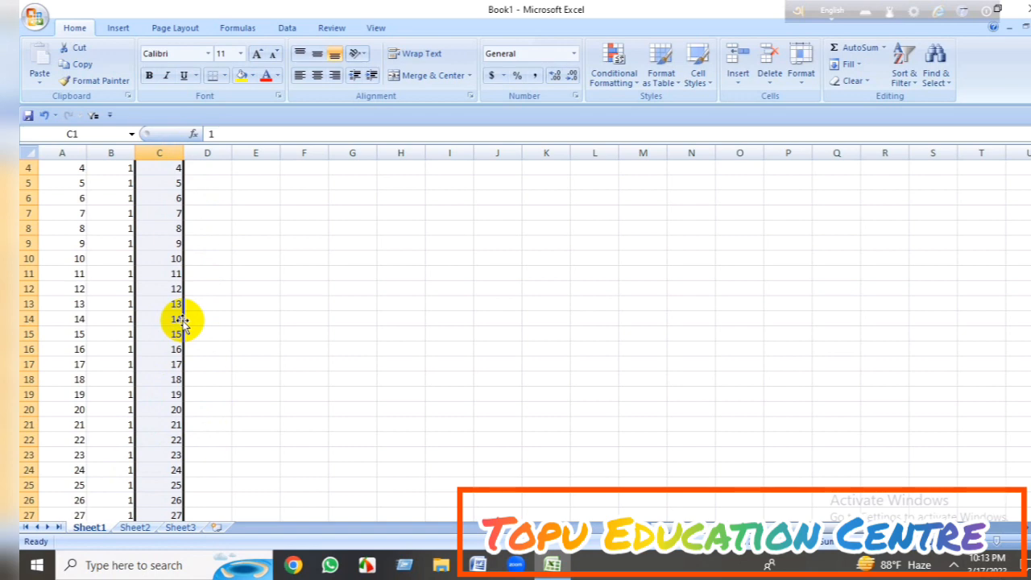
{"action": "scroll", "coordinate": [177, 314], "scroll_direction": "up", "scroll_amount": 1}
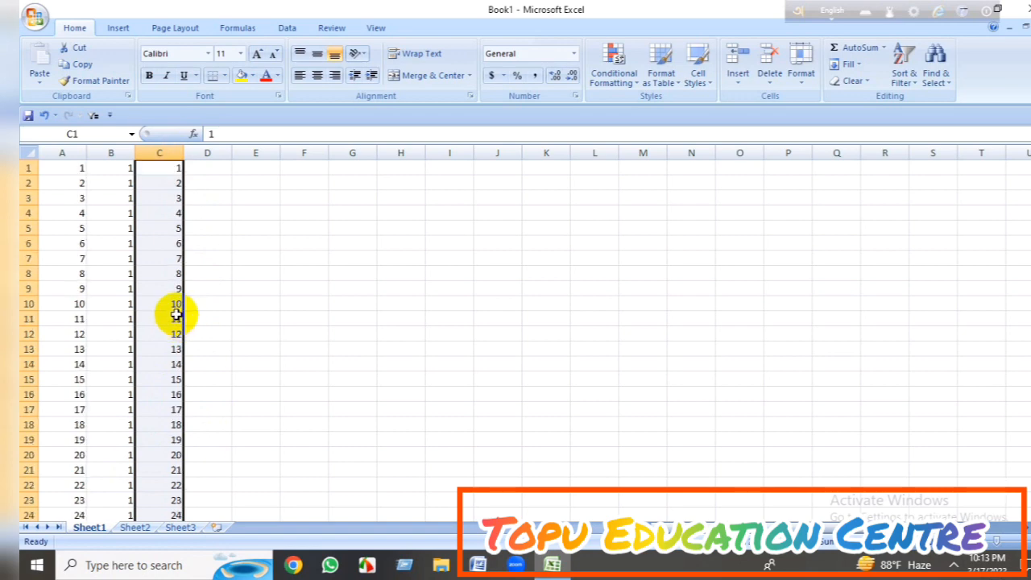
Step: Enter 1 in D1 and 3 in D2, and autofill the odd-number series down column D alongside column C
{"action": "left_click", "coordinate": [212, 168]}
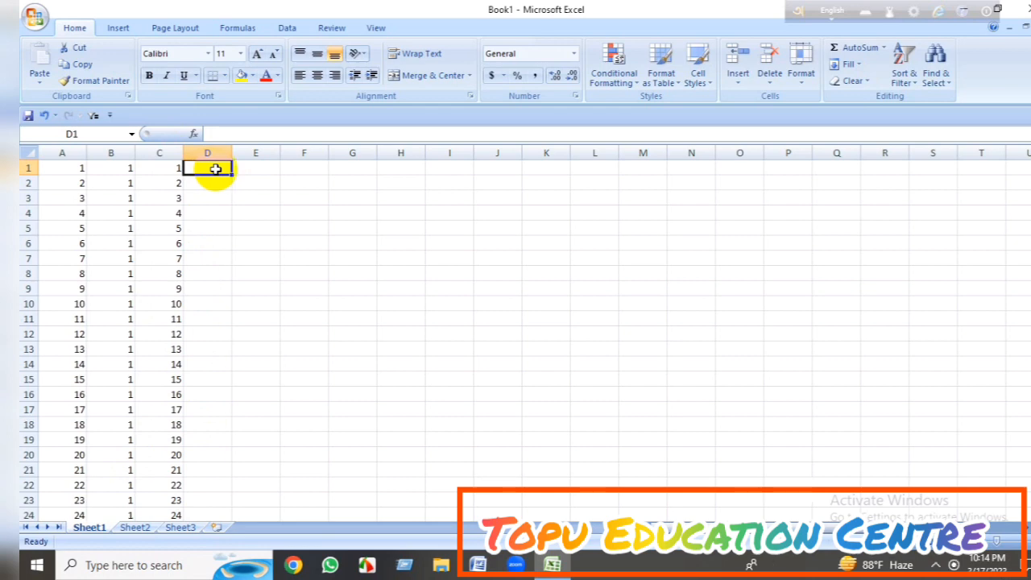
{"action": "type", "text": "1"}
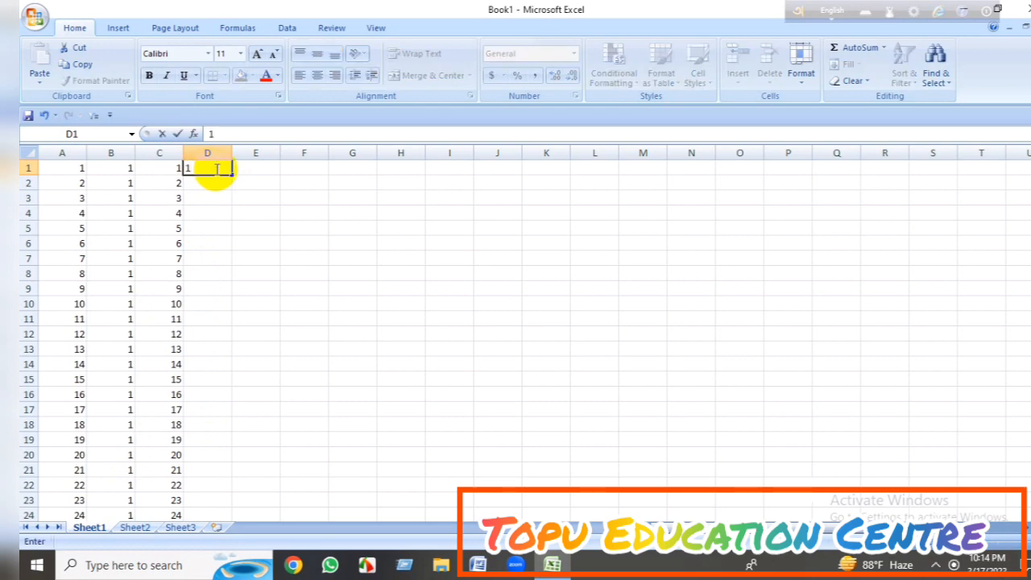
{"action": "left_click", "coordinate": [212, 184]}
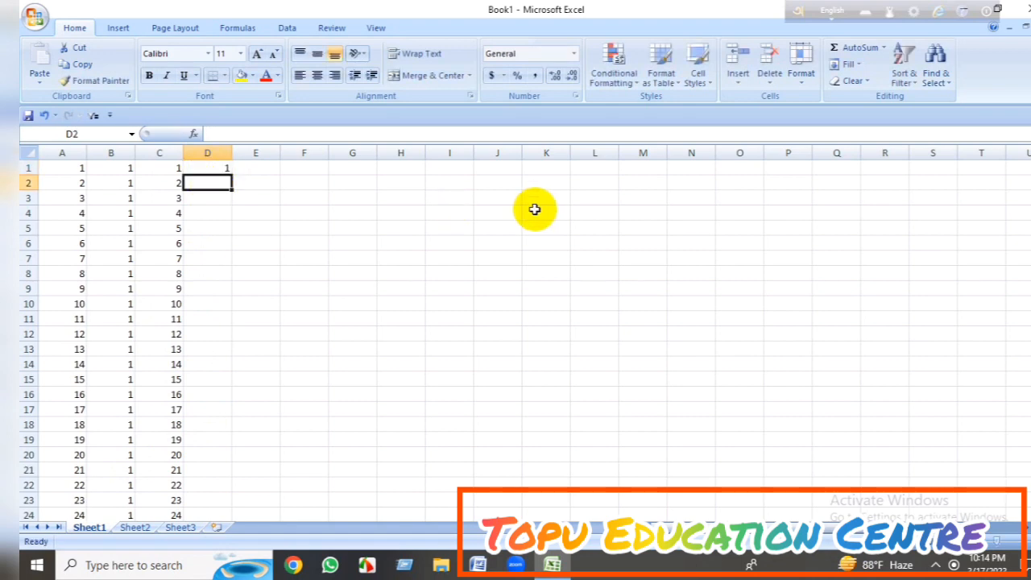
{"action": "type", "text": "3"}
{"action": "left_click", "coordinate": [297, 198]}
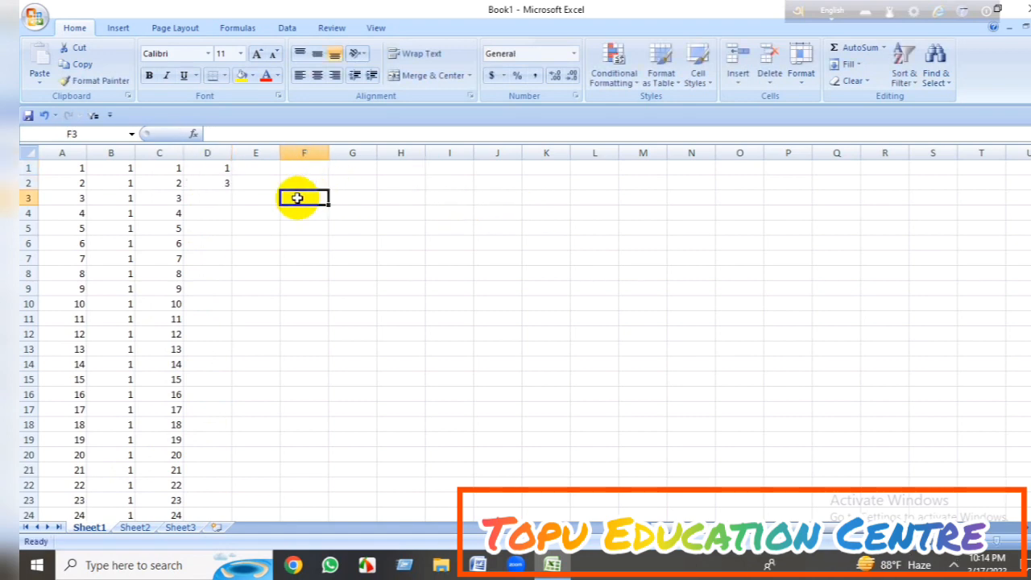
{"action": "left_click_drag", "start_coordinate": [202, 163], "coordinate": [214, 179]}
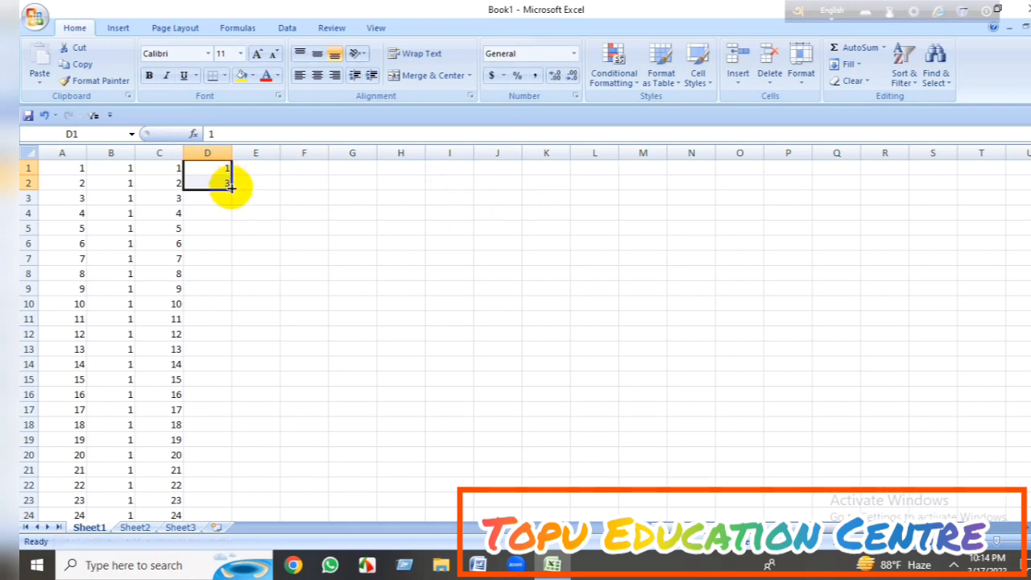
{"action": "double_click", "coordinate": [231, 189]}
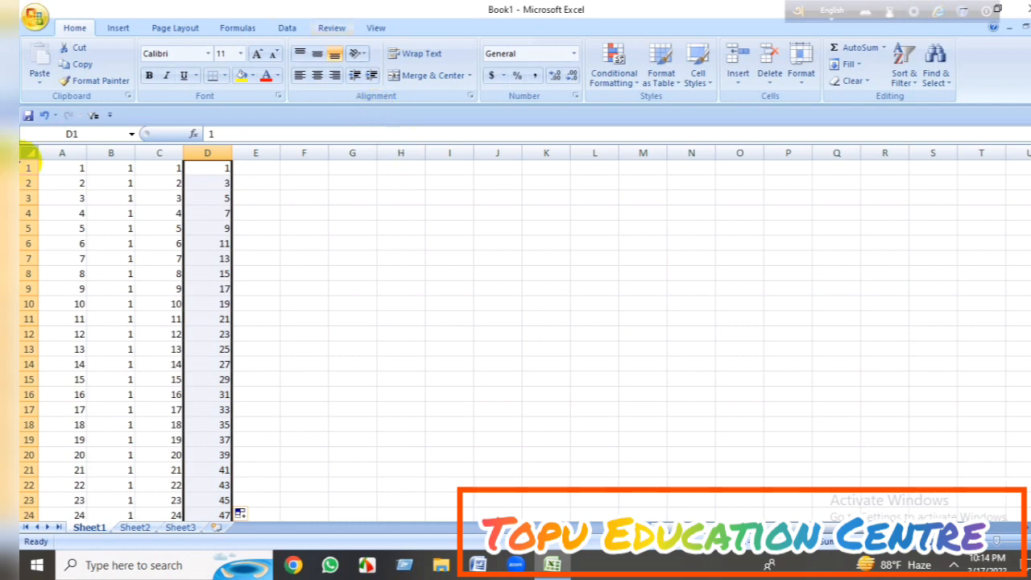
Step: Enter 2 in E1 and 4 in E2, and autofill the even-number series down column E alongside column D
{"action": "left_click", "coordinate": [268, 168]}
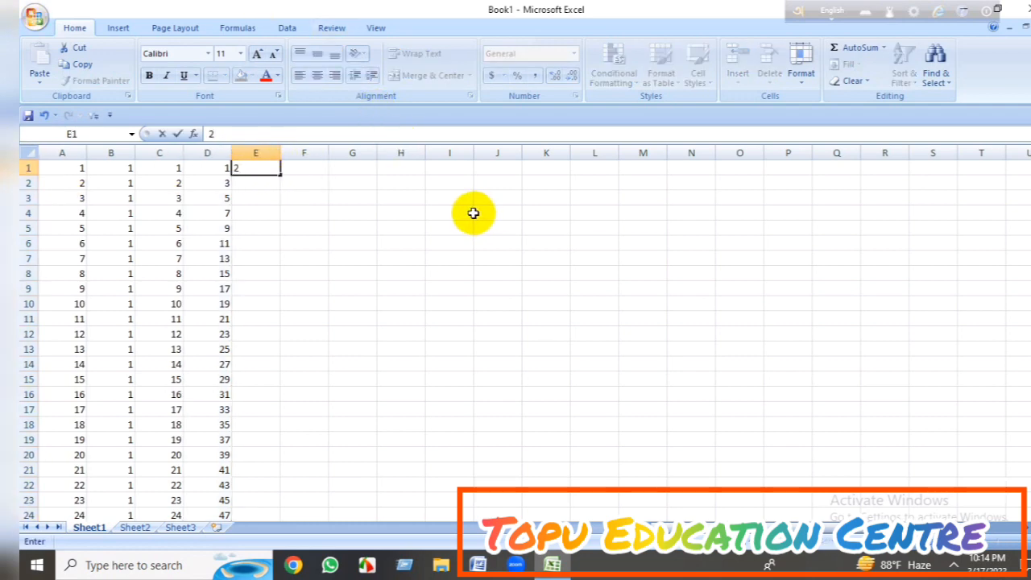
{"action": "type", "text": "2"}
{"action": "key", "text": "Return"}
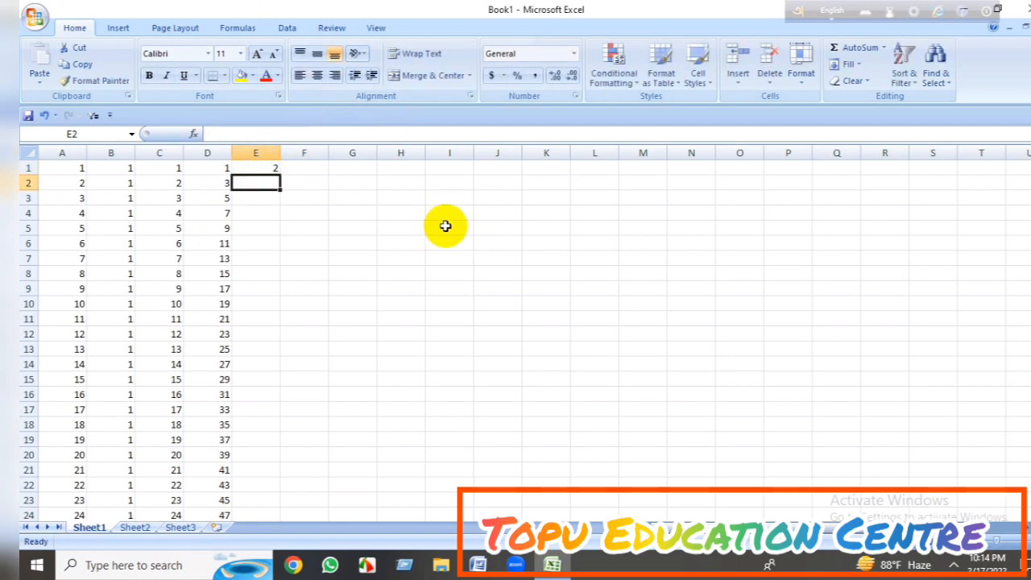
{"action": "type", "text": "4"}
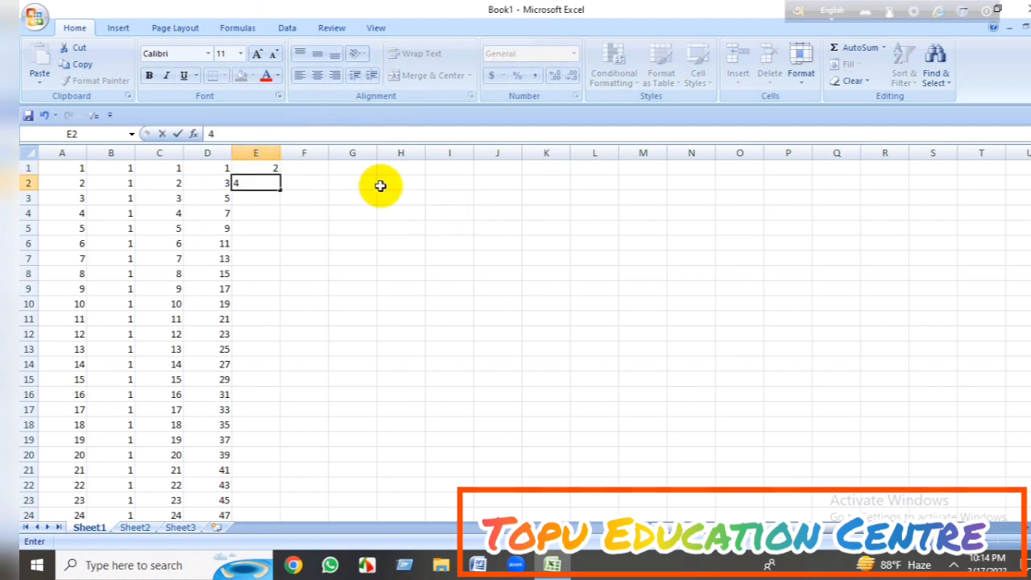
{"action": "left_click", "coordinate": [270, 168]}
{"action": "left_click_drag", "start_coordinate": [262, 168], "coordinate": [276, 187]}
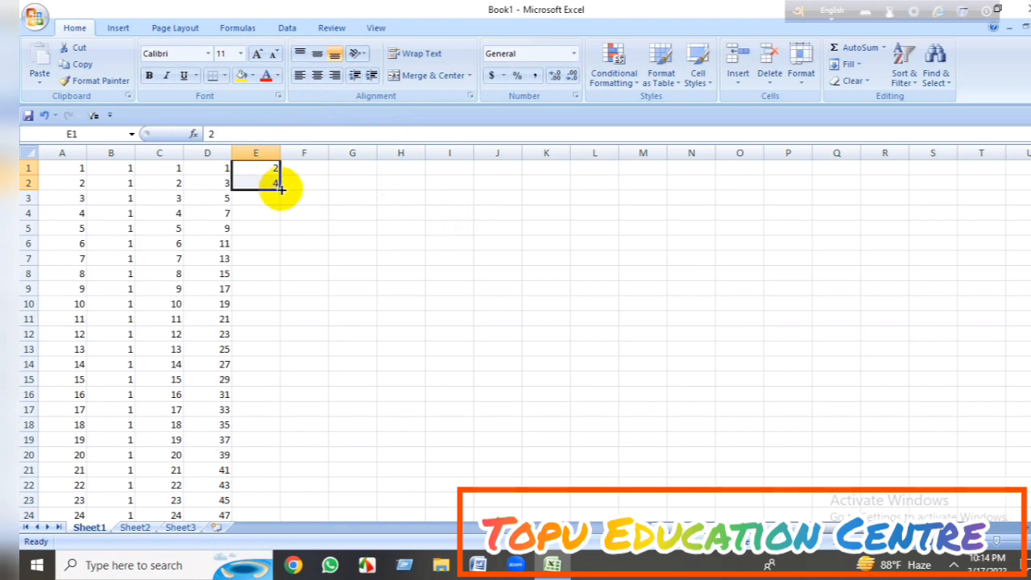
{"action": "double_click", "coordinate": [280, 190]}
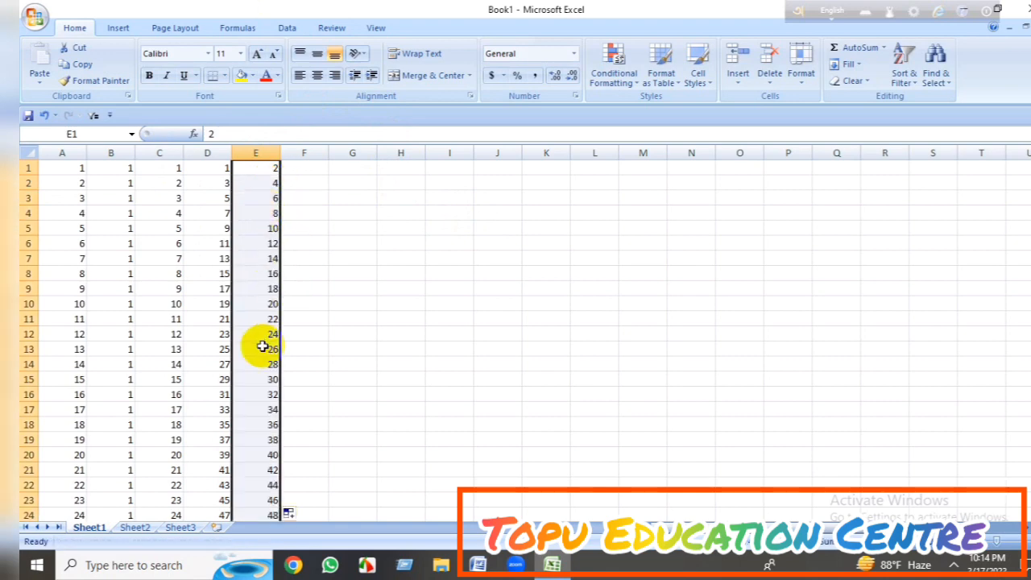
Step: Enter the weekday saturday in cell F1, correcting the misspelled letter
{"action": "left_click", "coordinate": [307, 171]}
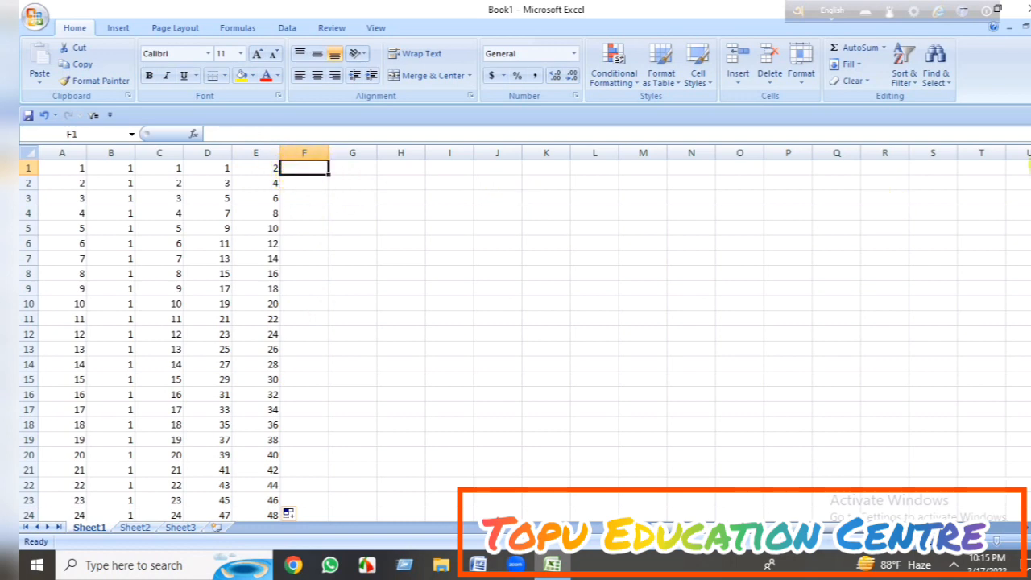
{"action": "type", "text": "satarday"}
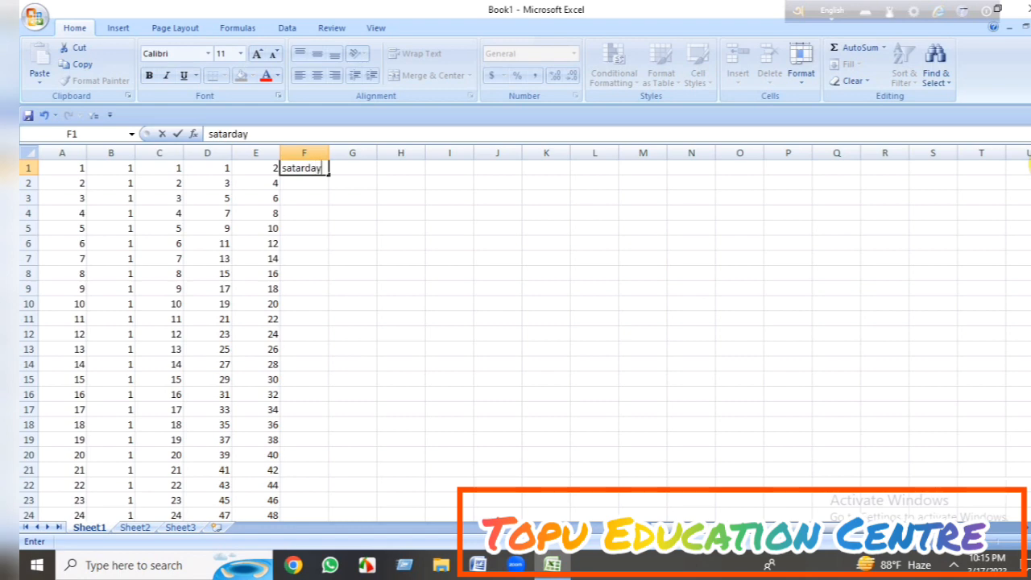
{"action": "left_click", "coordinate": [302, 169]}
{"action": "key", "text": "BackSpace"}
{"action": "type", "text": "u"}
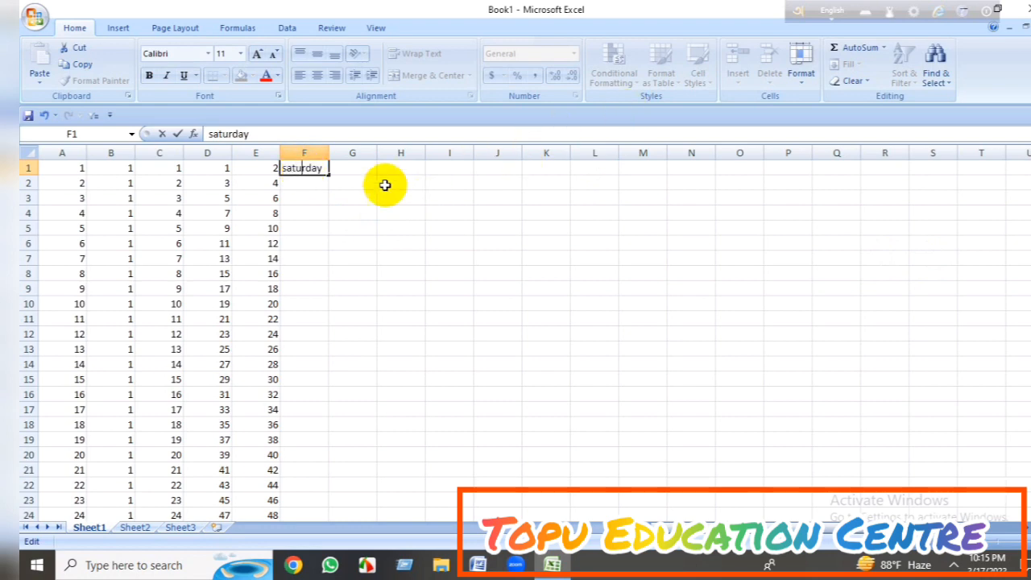
{"action": "left_click", "coordinate": [345, 171]}
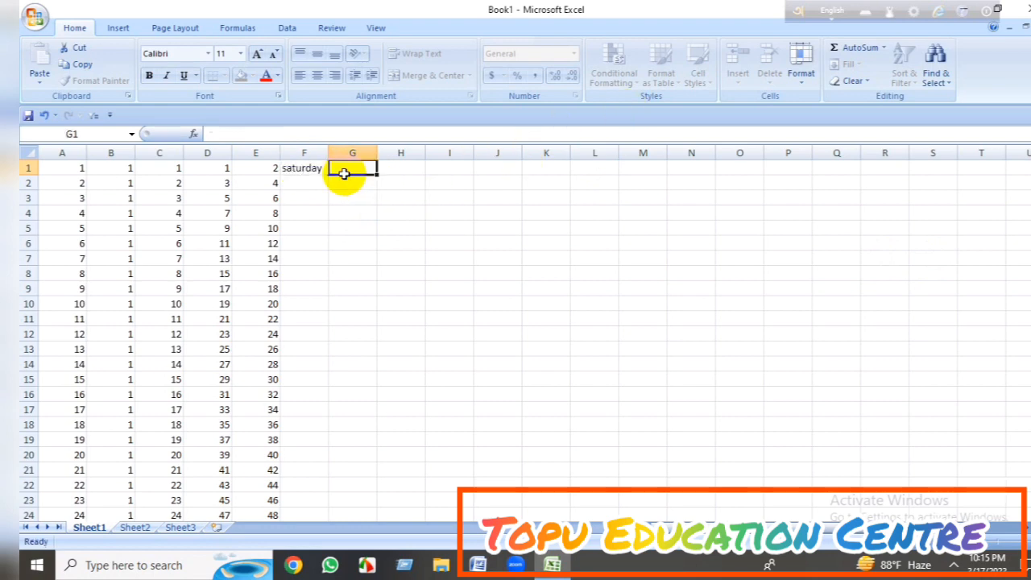
Step: Autofill the weekday names from F1 down column F to row 45 and check the end of the list
{"action": "left_click", "coordinate": [292, 170]}
{"action": "left_click_drag", "start_coordinate": [331, 173], "coordinate": [328, 174]}
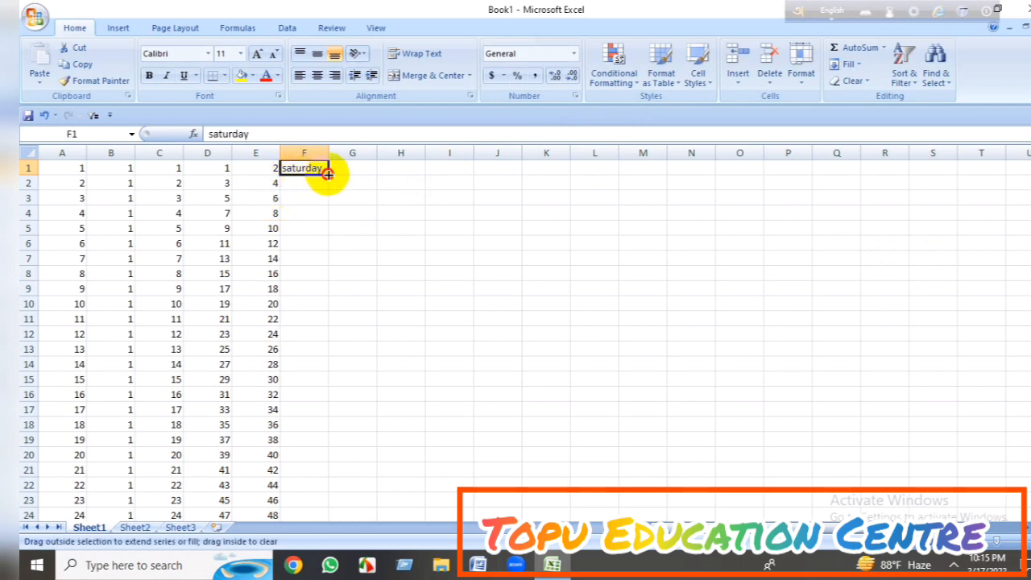
{"action": "double_click", "coordinate": [328, 174]}
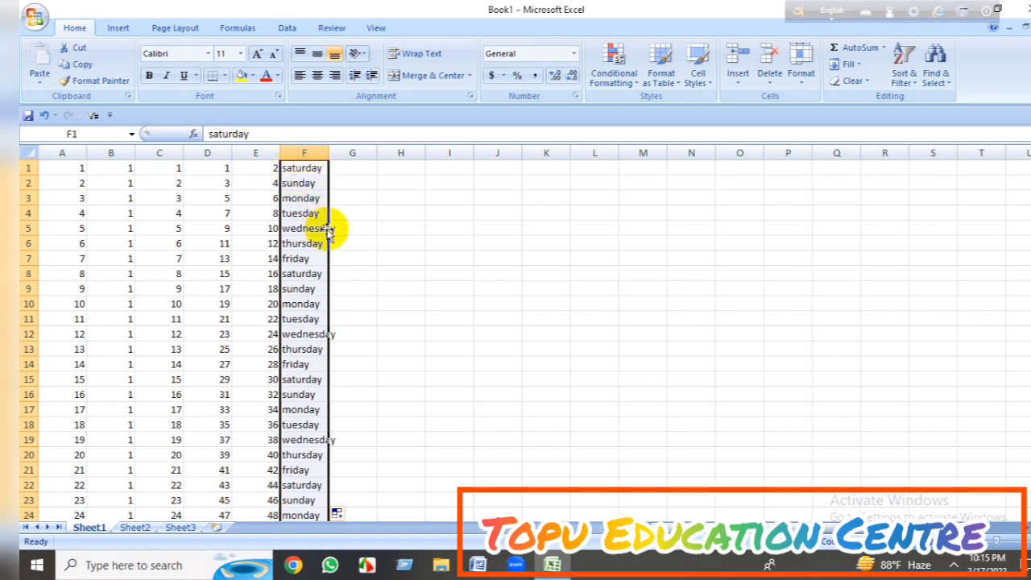
{"action": "scroll", "coordinate": [329, 403], "scroll_direction": "down", "scroll_amount": 10}
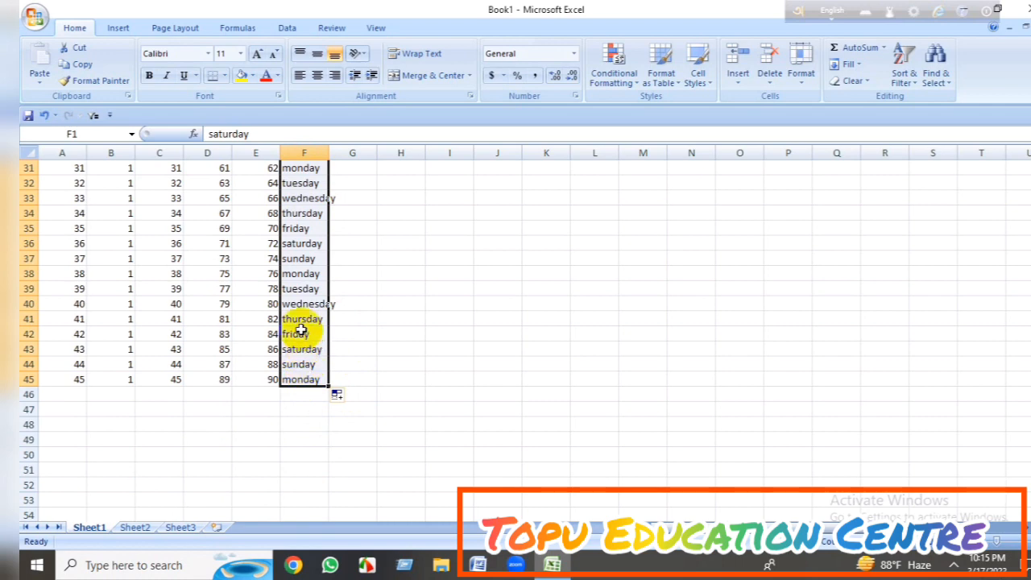
{"action": "scroll", "coordinate": [300, 330], "scroll_direction": "up", "scroll_amount": 10}
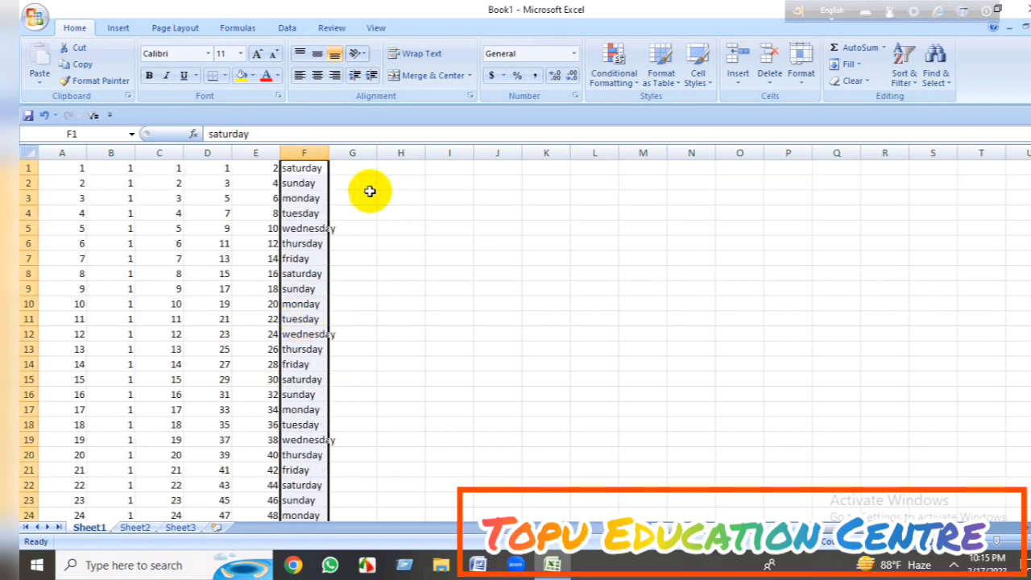
Step: Enter the date 1/1/2023 in G1, autofill consecutive dates down column G to row 45, and review the filled dates
{"action": "left_click", "coordinate": [361, 167]}
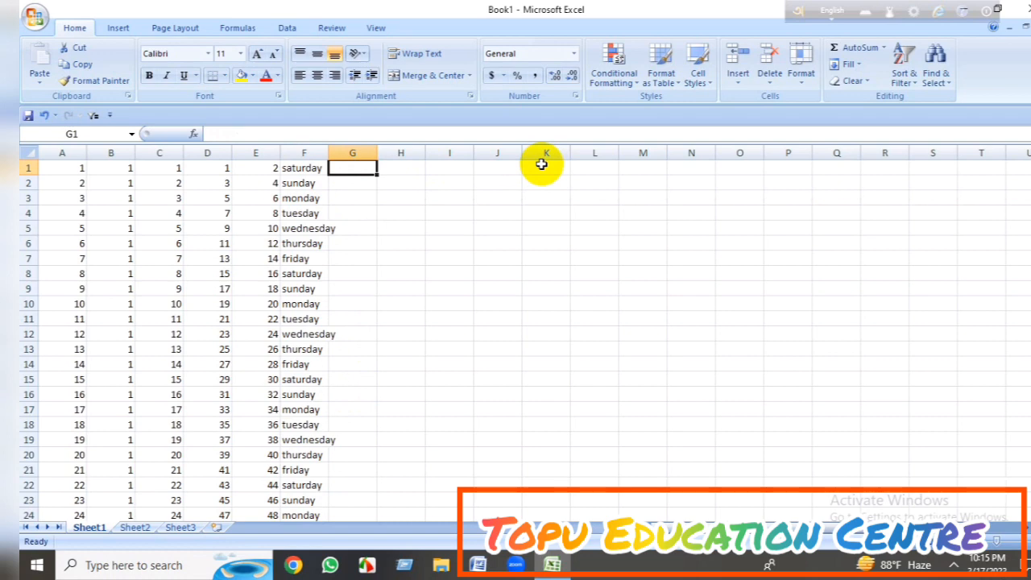
{"action": "type", "text": "1/1"}
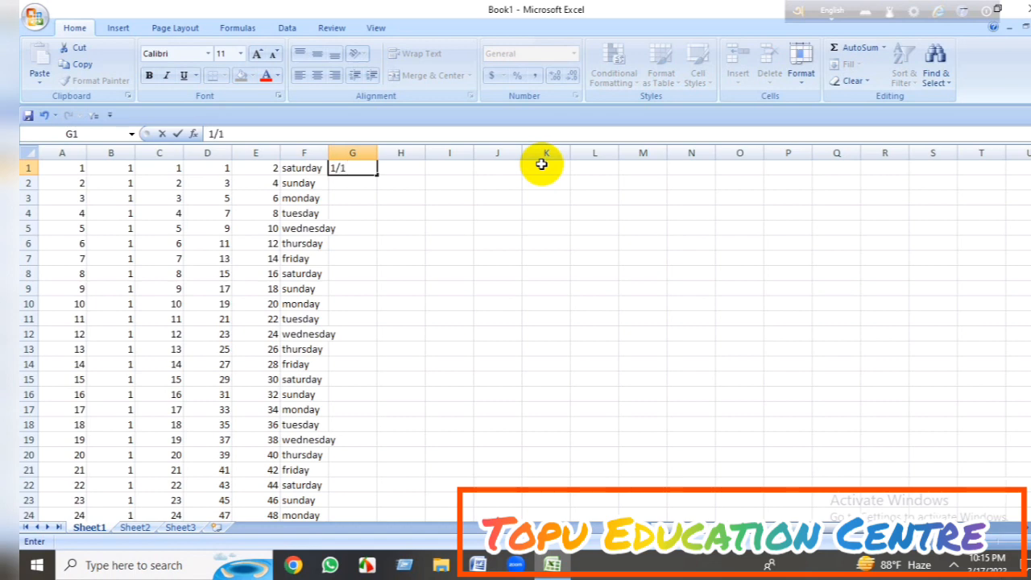
{"action": "type", "text": "/2023"}
{"action": "double_click", "coordinate": [376, 175]}
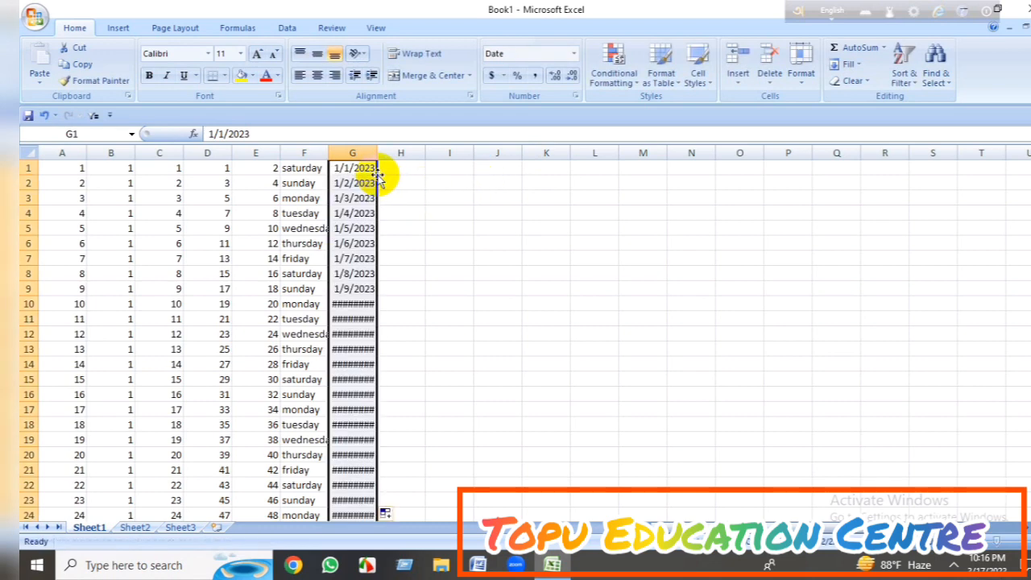
{"action": "scroll", "coordinate": [368, 257], "scroll_direction": "down", "scroll_amount": 2}
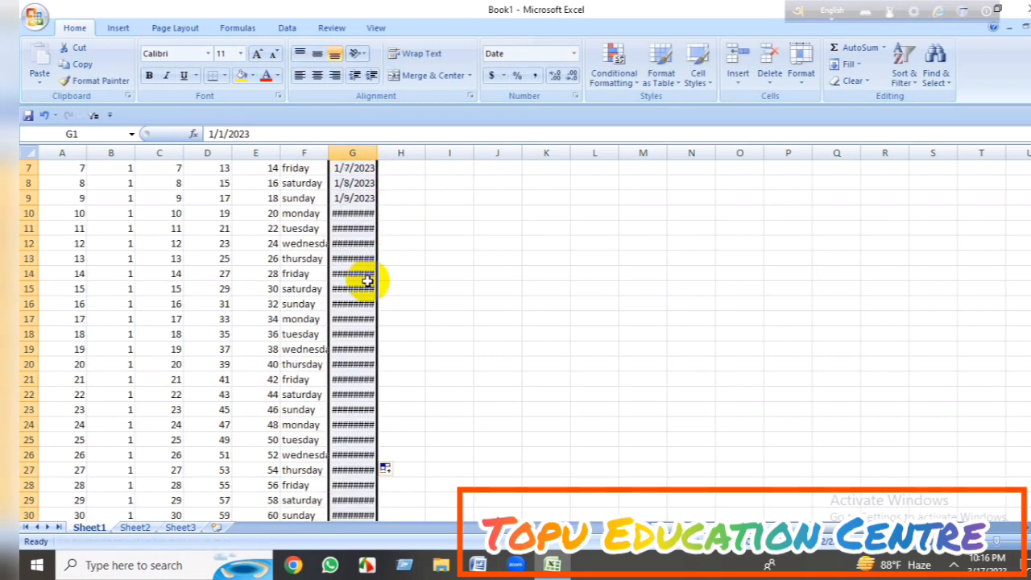
{"action": "scroll", "coordinate": [346, 305], "scroll_direction": "up", "scroll_amount": 2}
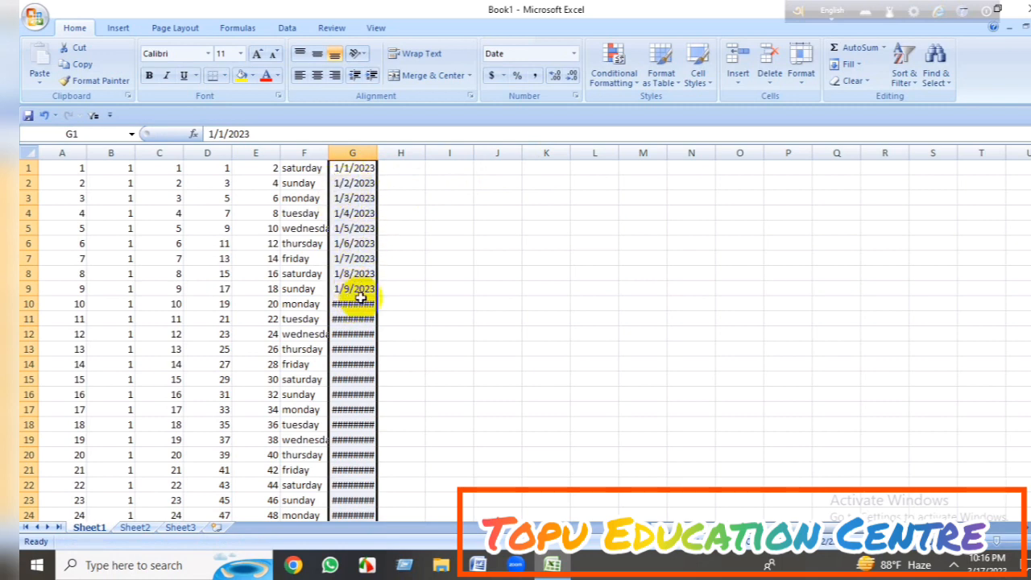
{"action": "scroll", "coordinate": [361, 295], "scroll_direction": "down", "scroll_amount": 12}
{"action": "scroll", "coordinate": [363, 277], "scroll_direction": "up", "scroll_amount": 4}
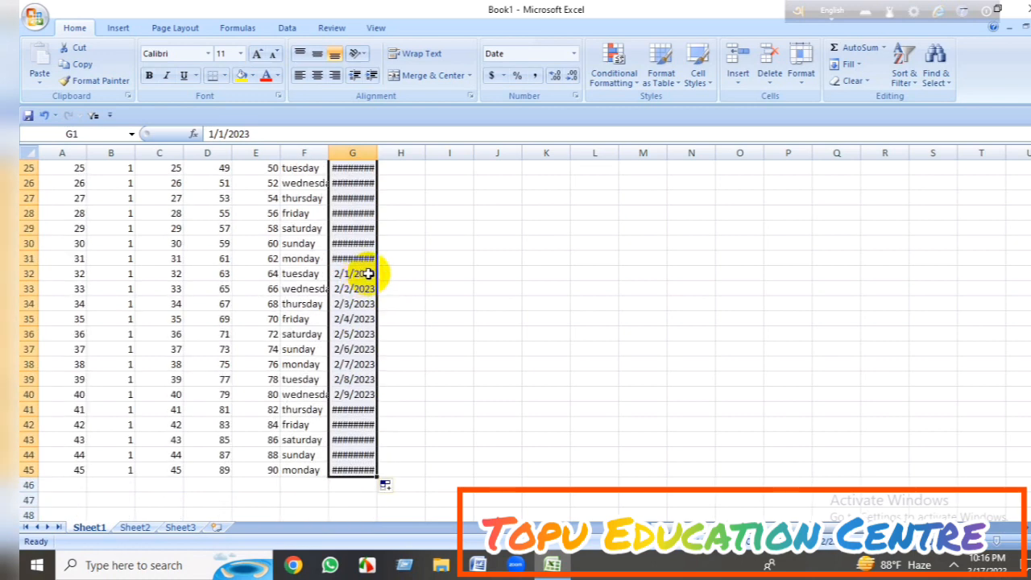
{"action": "scroll", "coordinate": [367, 274], "scroll_direction": "up", "scroll_amount": 8}
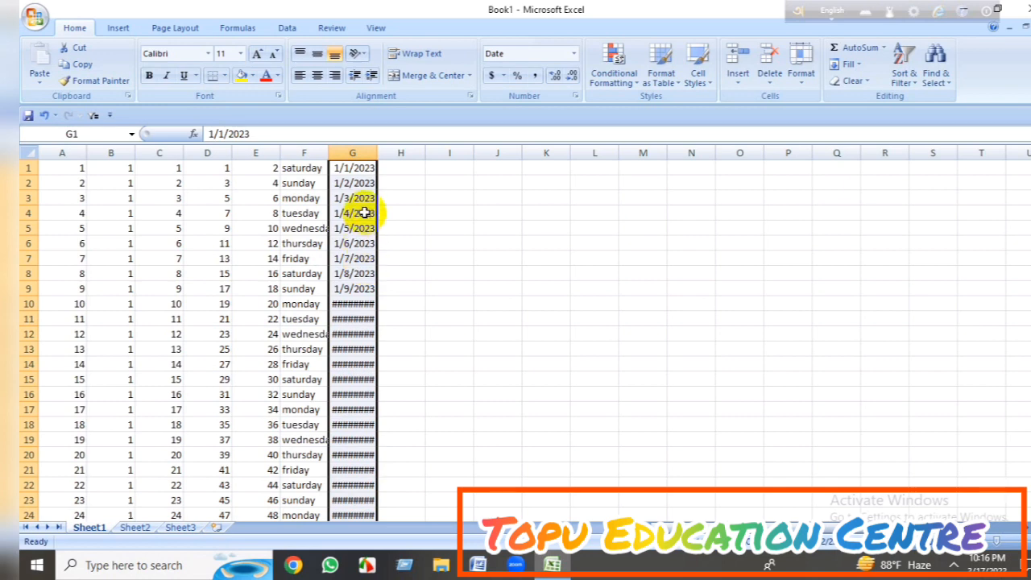
Step: Enter the date 1/2/23 in H1 and fill the date series down to H11
{"action": "left_click", "coordinate": [395, 182]}
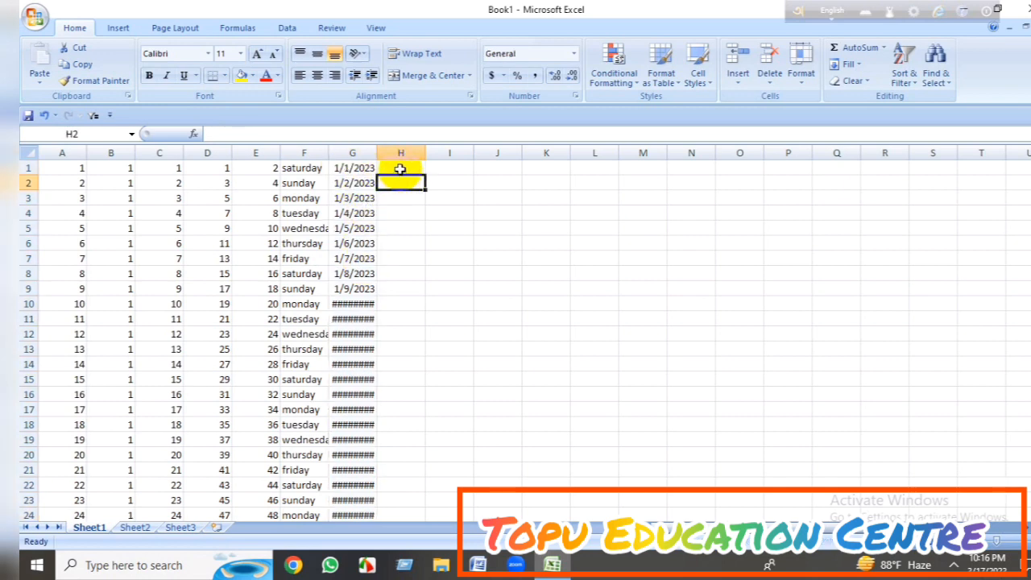
{"action": "left_click", "coordinate": [399, 169]}
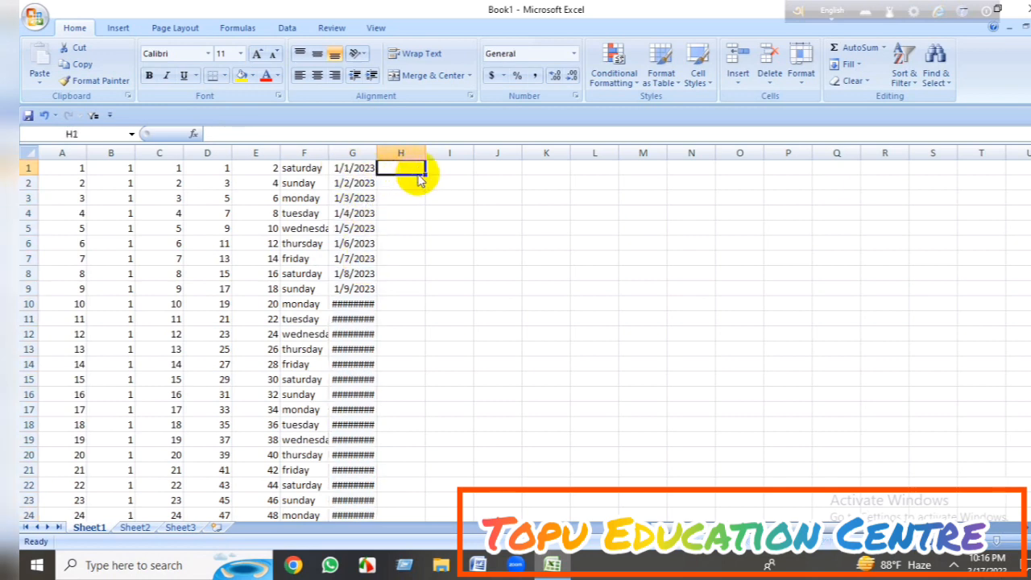
{"action": "type", "text": "1/2"}
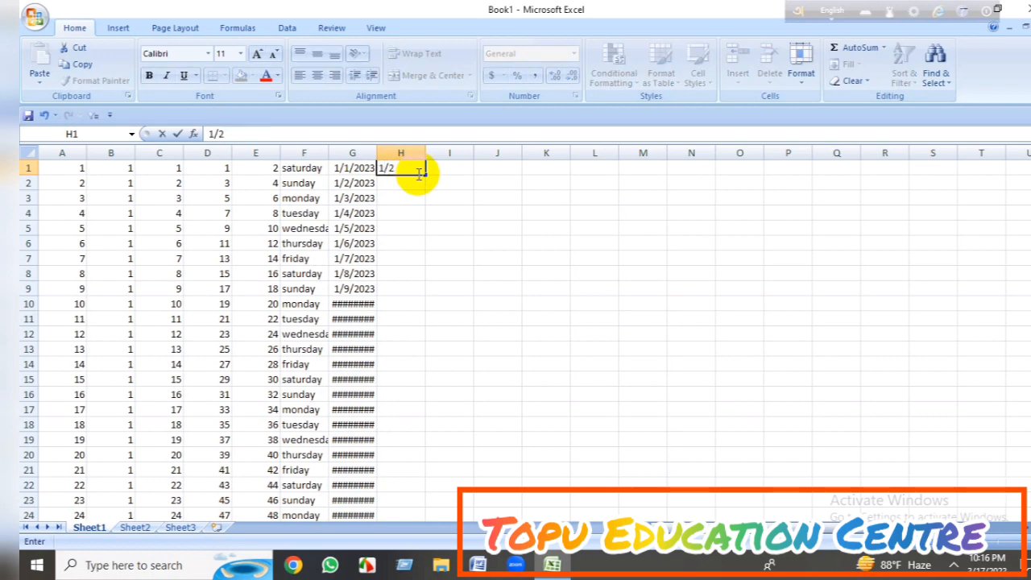
{"action": "type", "text": "/23"}
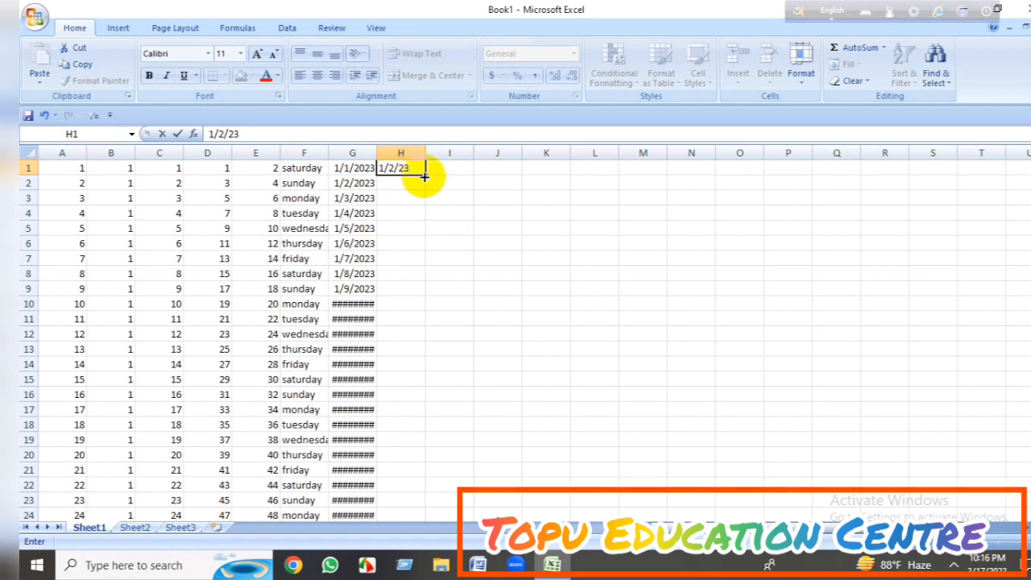
{"action": "key", "text": "ctrl+Return"}
{"action": "left_click_drag", "start_coordinate": [425, 175], "coordinate": [445, 318]}
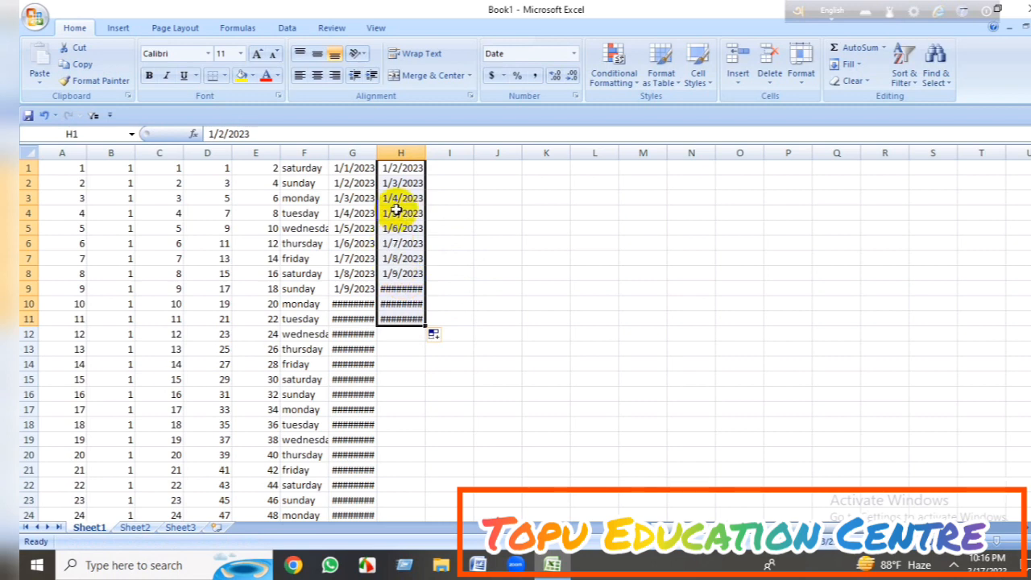
{"action": "left_click", "coordinate": [457, 257]}
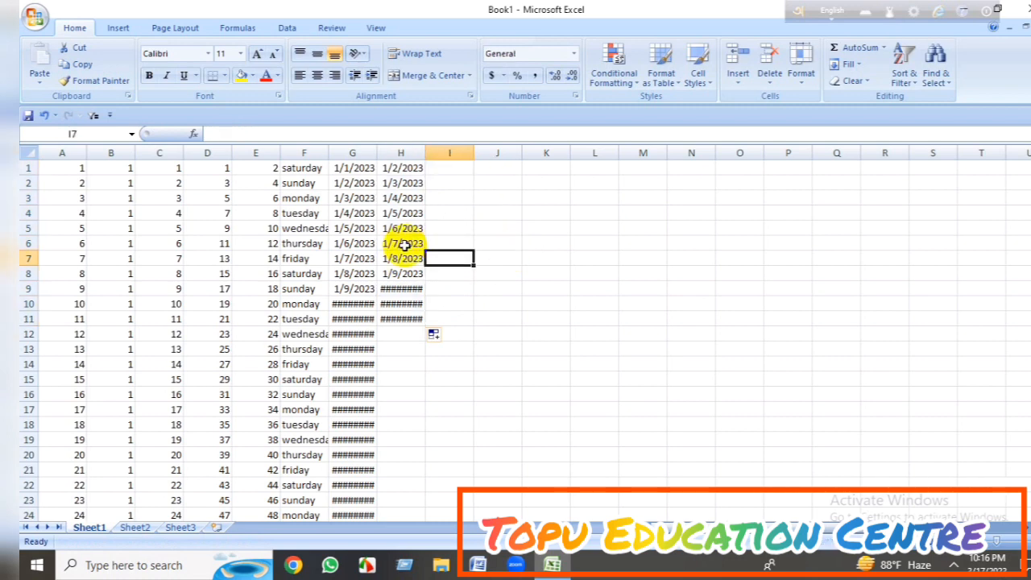
Step: Enter january in I1 and extend the month-name series down column I to row 19
{"action": "left_click", "coordinate": [457, 170]}
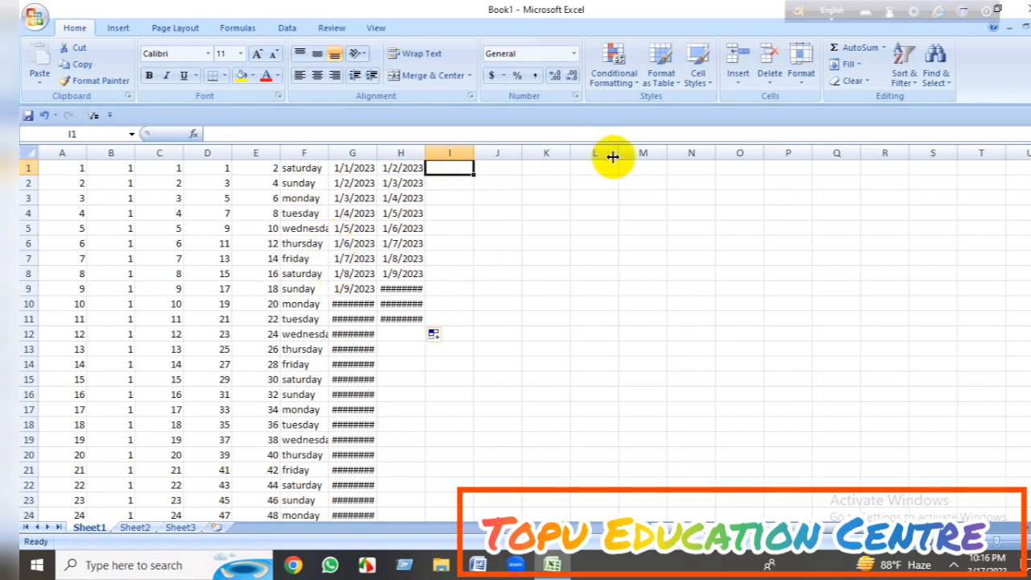
{"action": "type", "text": "jan"}
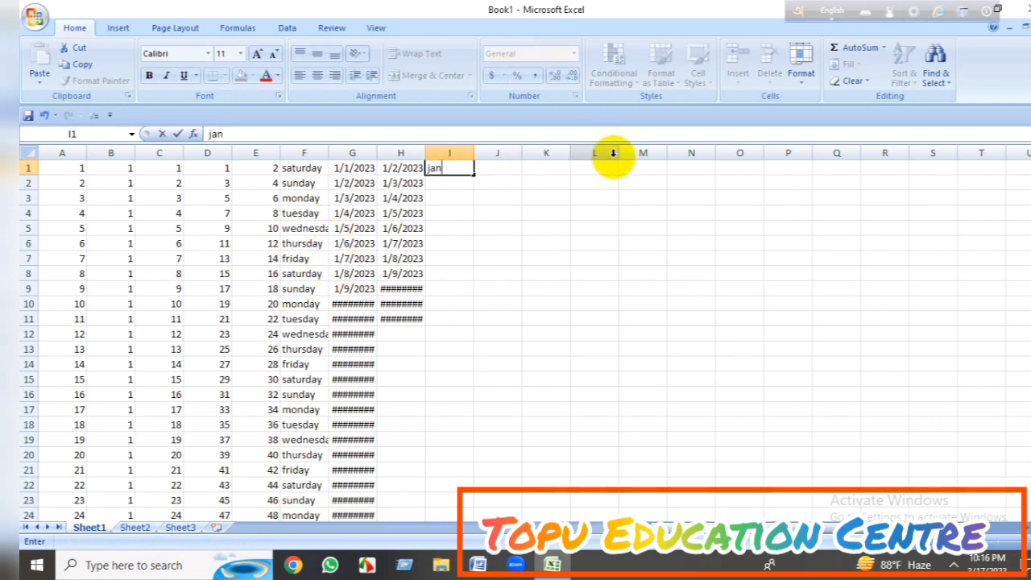
{"action": "type", "text": "uary"}
{"action": "left_click", "coordinate": [473, 173]}
{"action": "left_click_drag", "start_coordinate": [474, 174], "coordinate": [477, 322]}
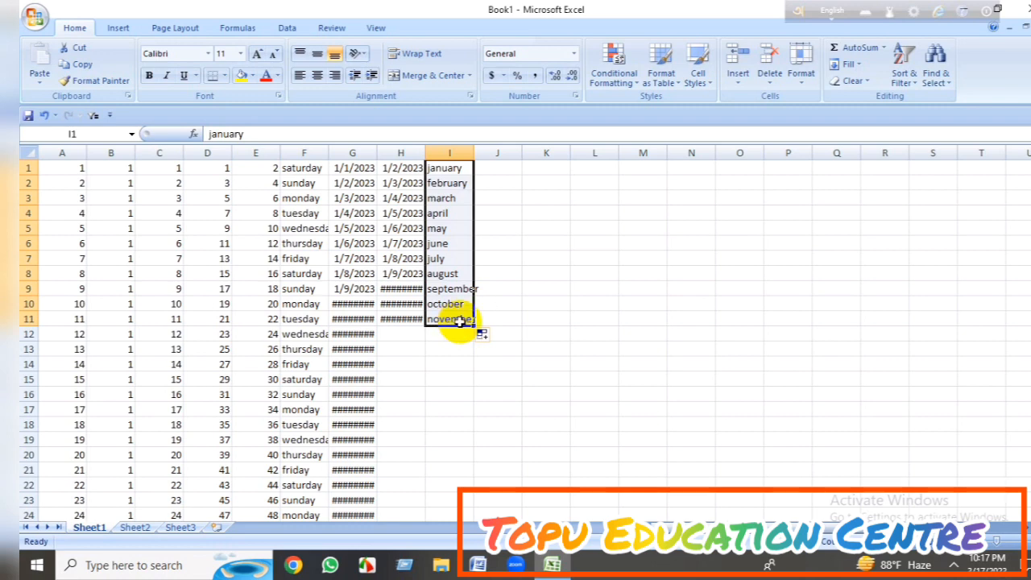
{"action": "left_click_drag", "start_coordinate": [474, 327], "coordinate": [479, 357]}
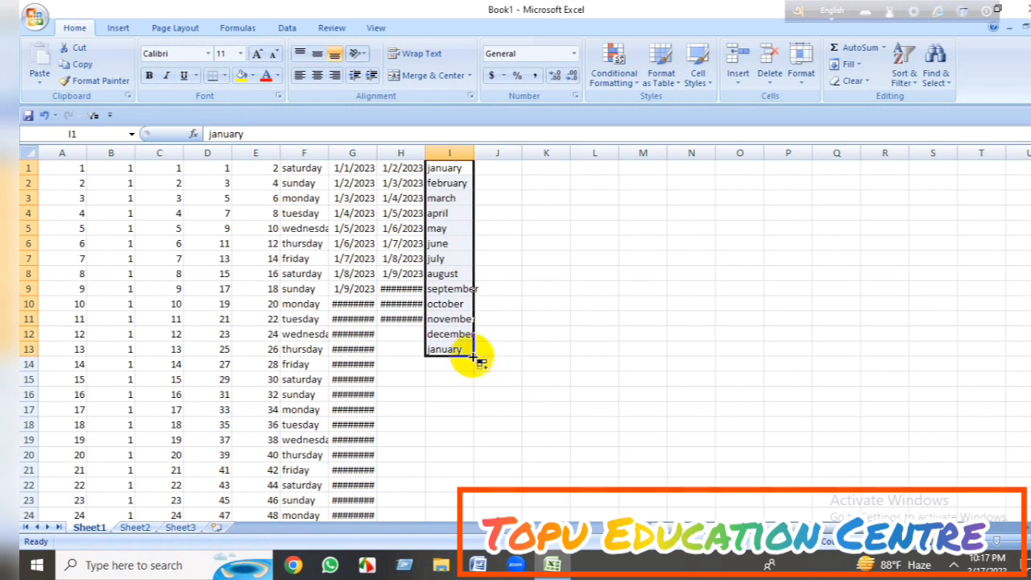
{"action": "left_click_drag", "start_coordinate": [474, 356], "coordinate": [481, 443]}
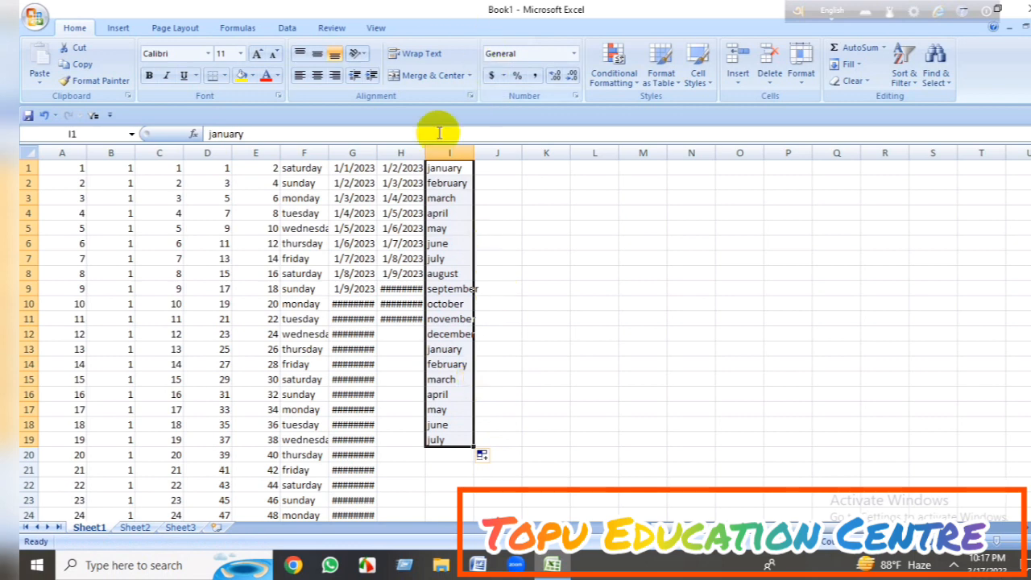
Step: Jump to cell T10 by its reference and enter the text topu in it
{"action": "left_click", "coordinate": [84, 130]}
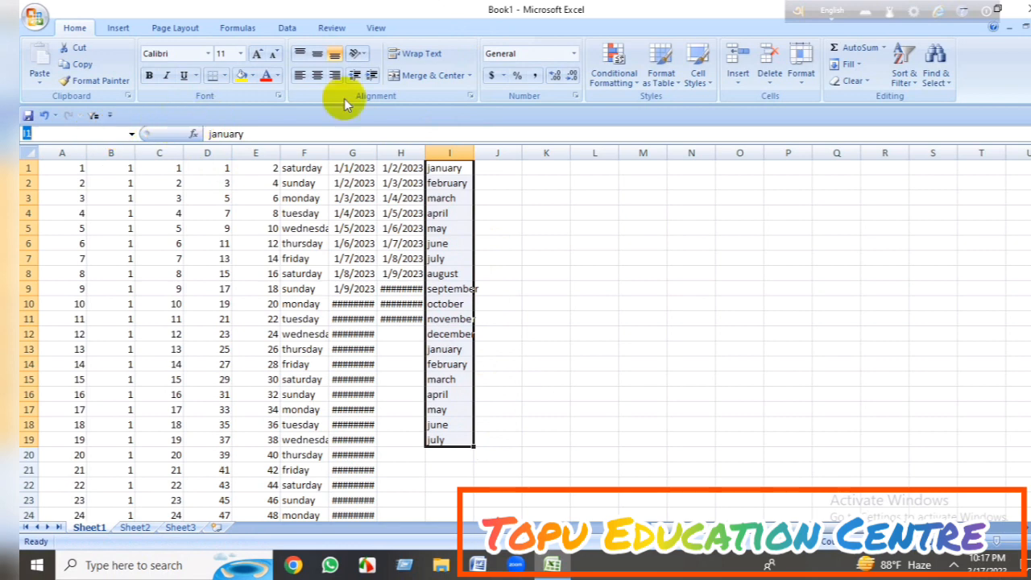
{"action": "type", "text": "t"}
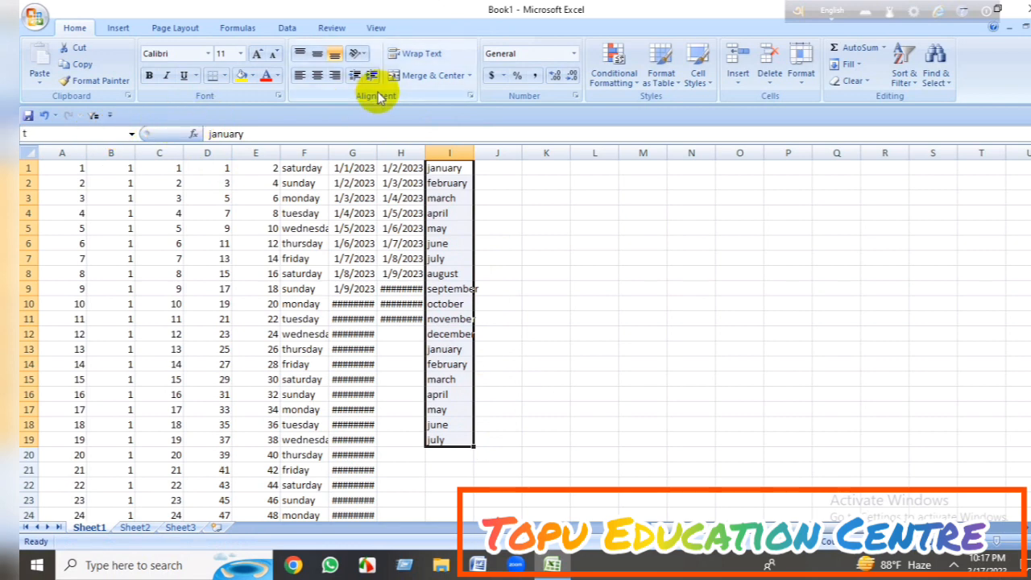
{"action": "type", "text": "10"}
{"action": "key", "text": "Return"}
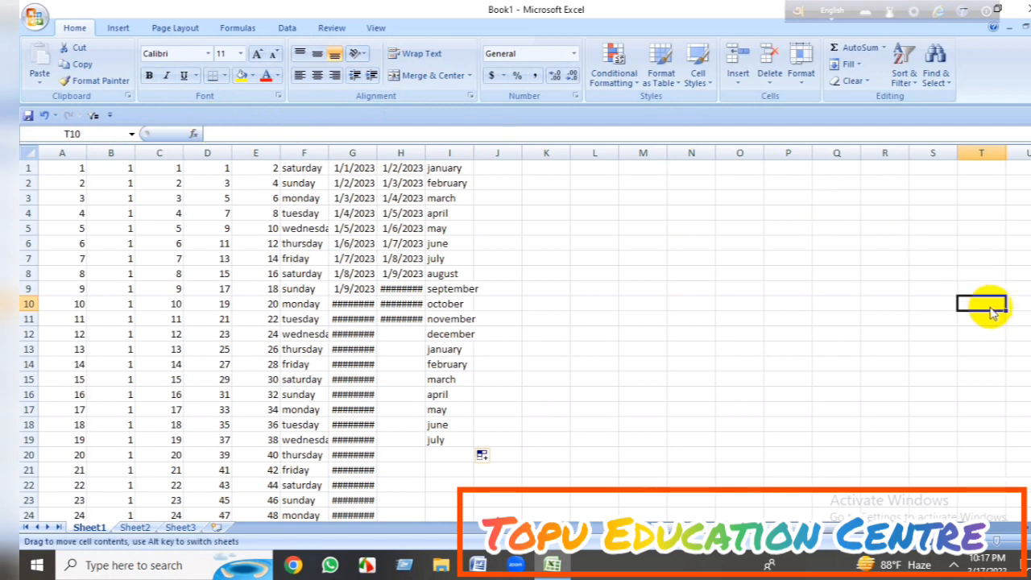
{"action": "type", "text": "topu"}
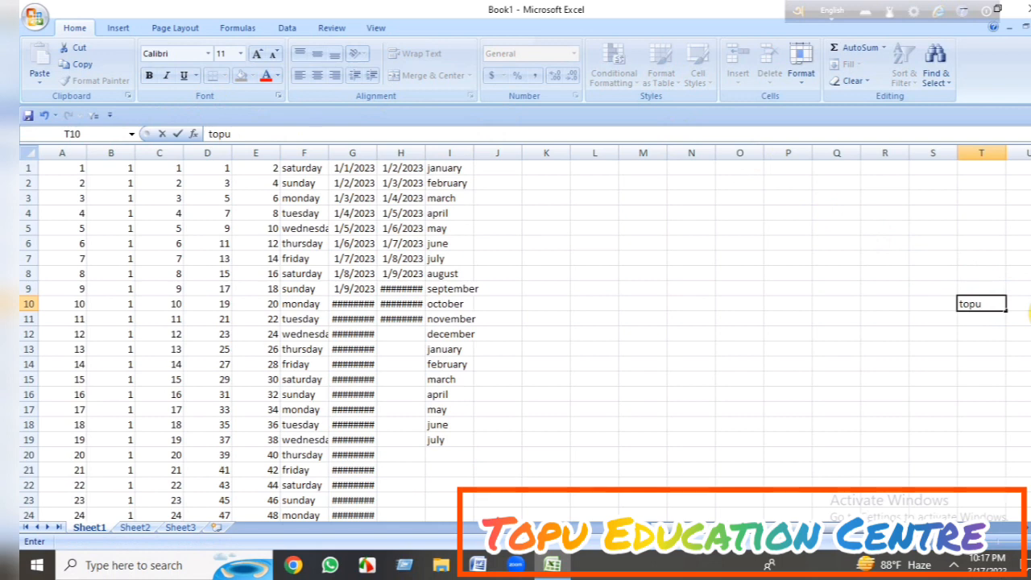
Step: Erase the text from cell T10 and move the selection to S8
{"action": "left_click", "coordinate": [238, 133]}
{"action": "key", "text": "BackSpace"}
{"action": "key", "text": "BackSpace"}
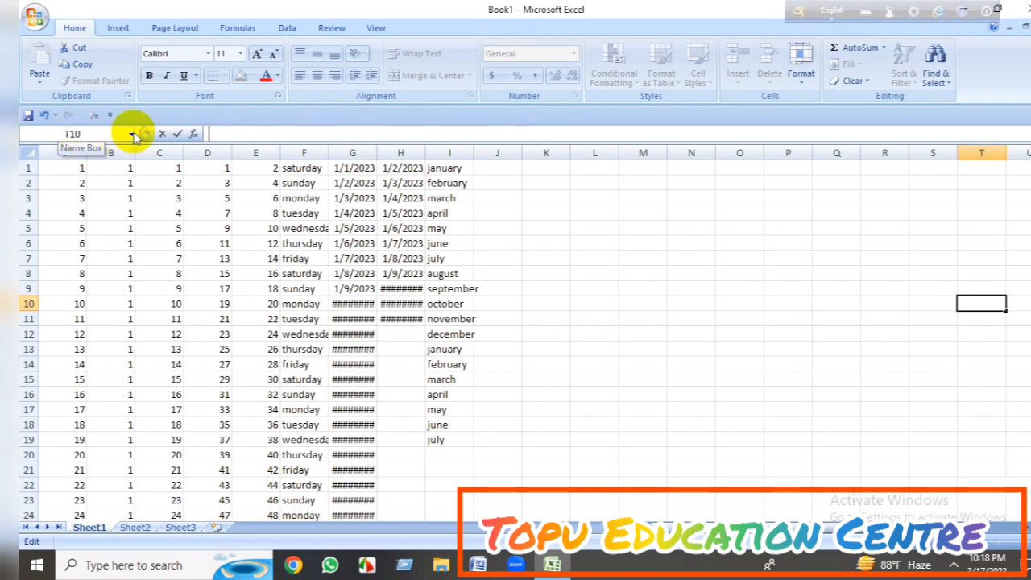
{"action": "left_click", "coordinate": [931, 274]}
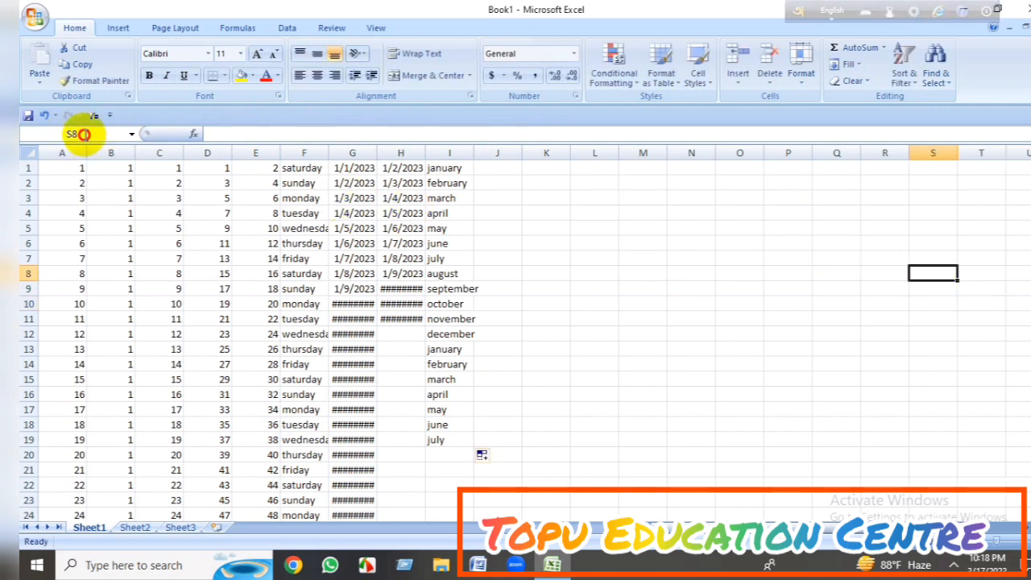
{"action": "left_click", "coordinate": [84, 135]}
{"action": "key", "text": "BackSpace"}
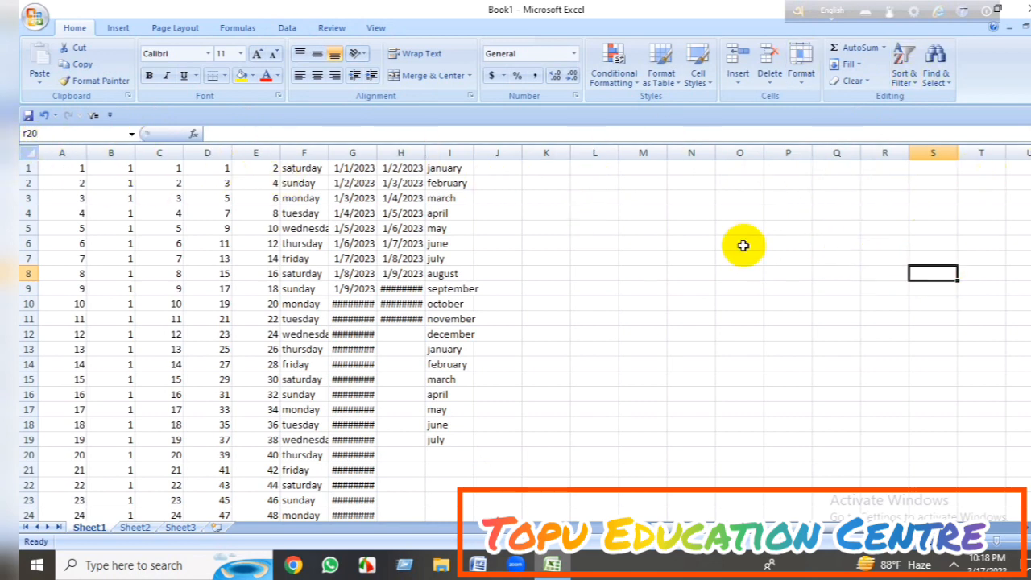
{"action": "left_click", "coordinate": [239, 137]}
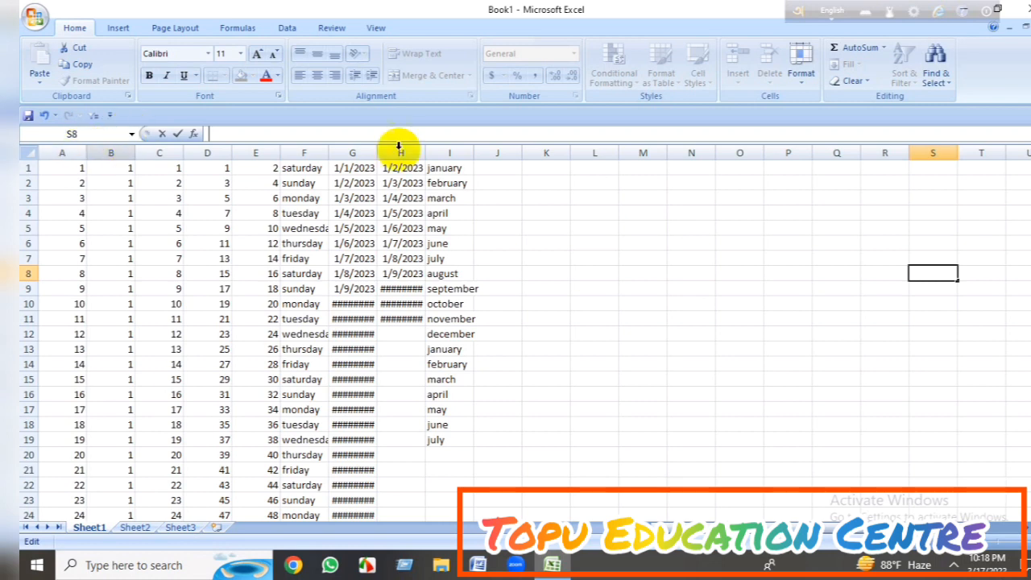
{"action": "left_click", "coordinate": [787, 258]}
Step: Jump to cell R20 by its reference and enter the text bangladesh in it
{"action": "left_click", "coordinate": [85, 135]}
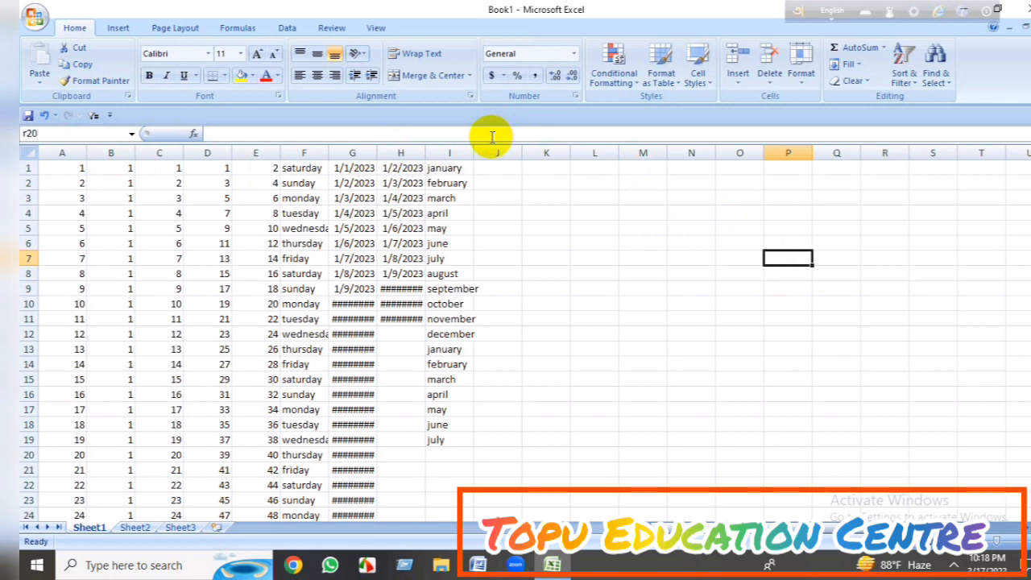
{"action": "type", "text": "r20"}
{"action": "key", "text": "Return"}
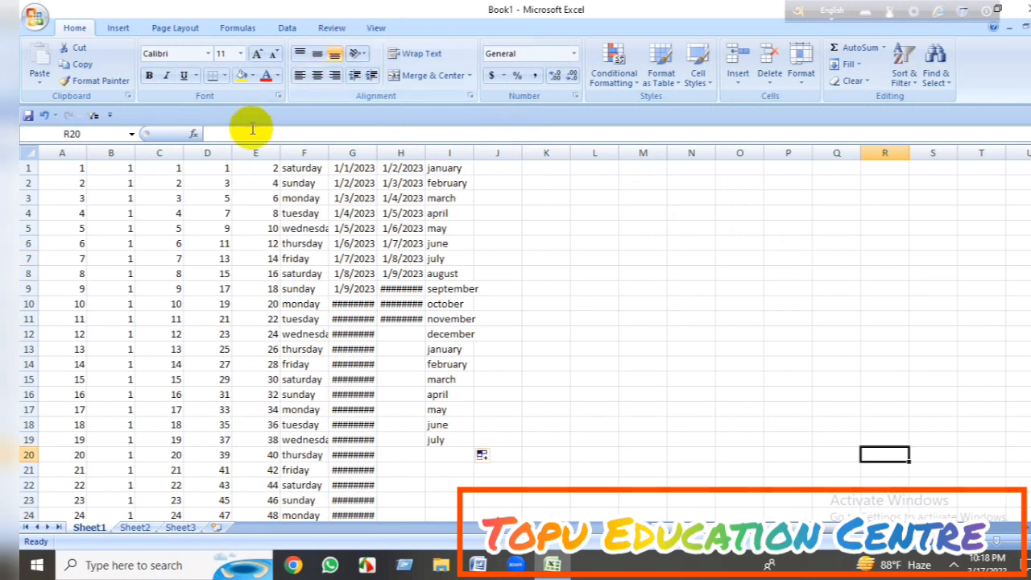
{"action": "key", "text": "F2"}
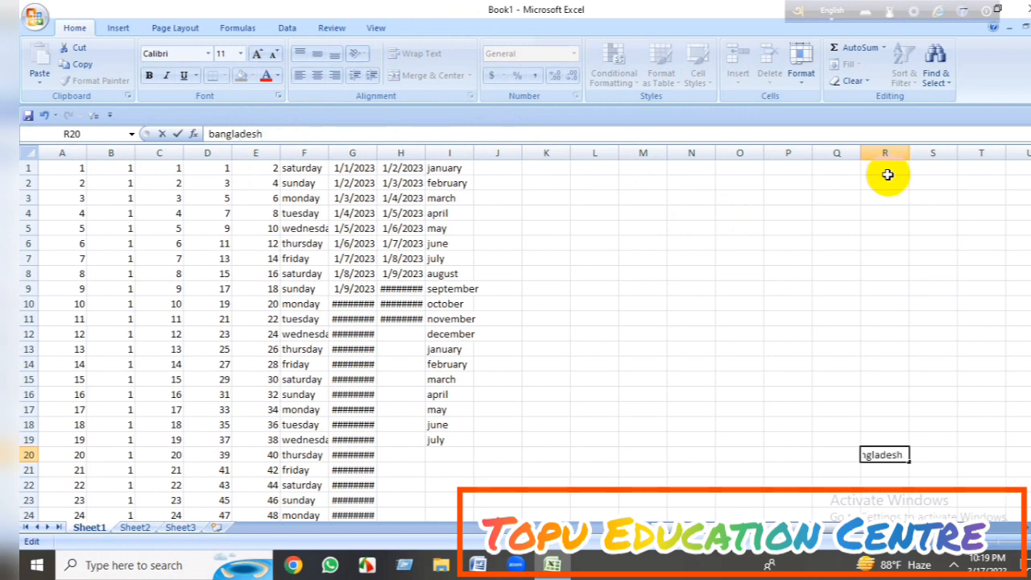
{"action": "key", "text": "Return"}
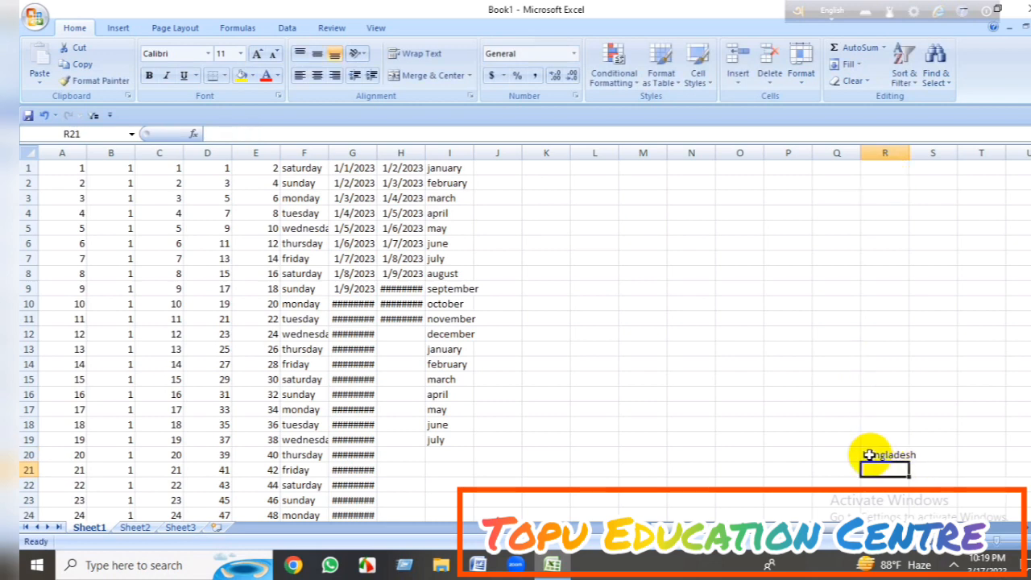
{"action": "left_click", "coordinate": [920, 456]}
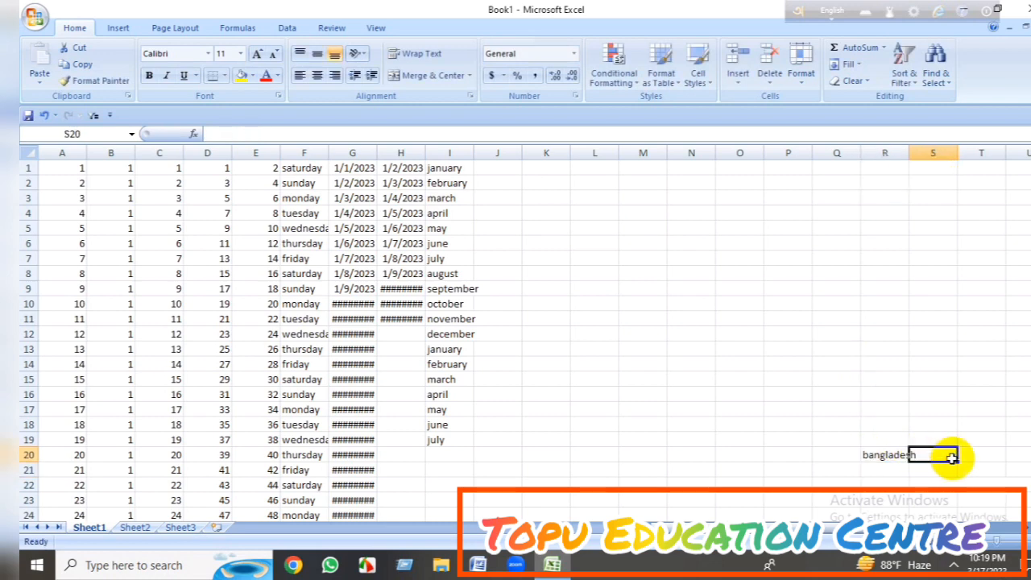
{"action": "left_click", "coordinate": [982, 438]}
{"action": "left_click", "coordinate": [918, 288]}
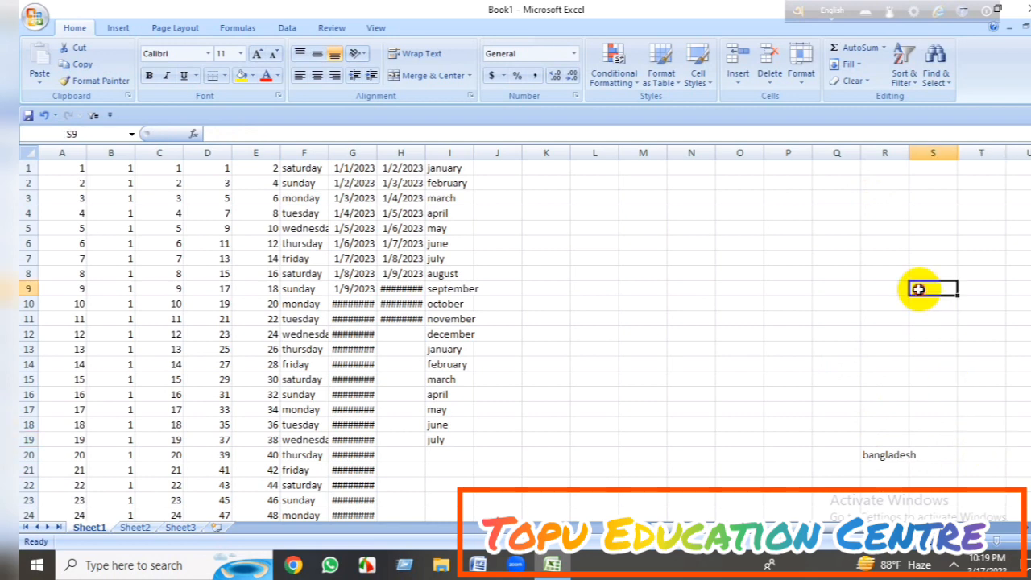
{"action": "left_click", "coordinate": [839, 245]}
{"action": "left_click", "coordinate": [669, 332]}
{"action": "left_click", "coordinate": [595, 319]}
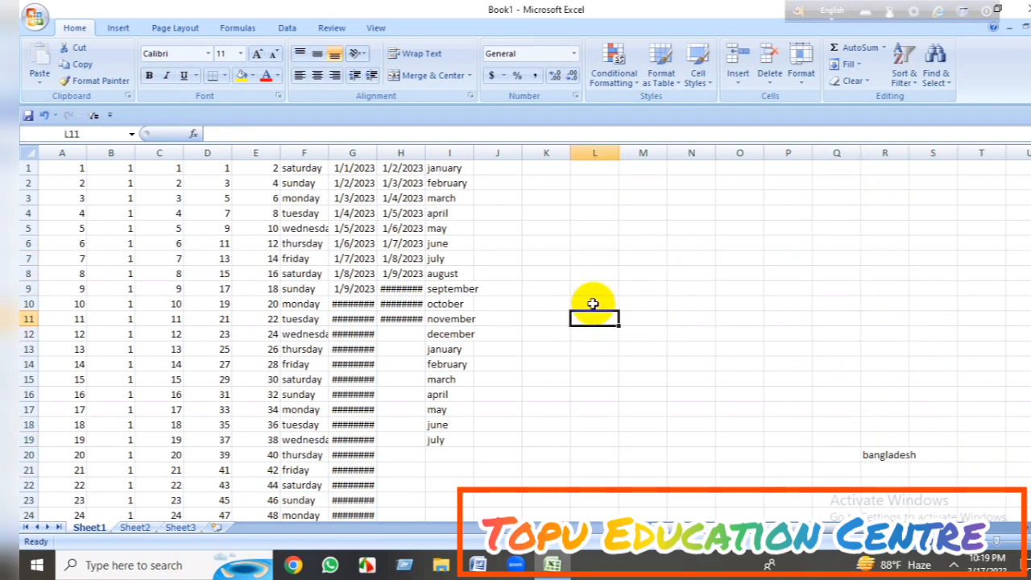
{"action": "scroll", "coordinate": [594, 300], "scroll_direction": "down", "scroll_amount": 2}
{"action": "scroll", "coordinate": [568, 288], "scroll_direction": "up", "scroll_amount": 2}
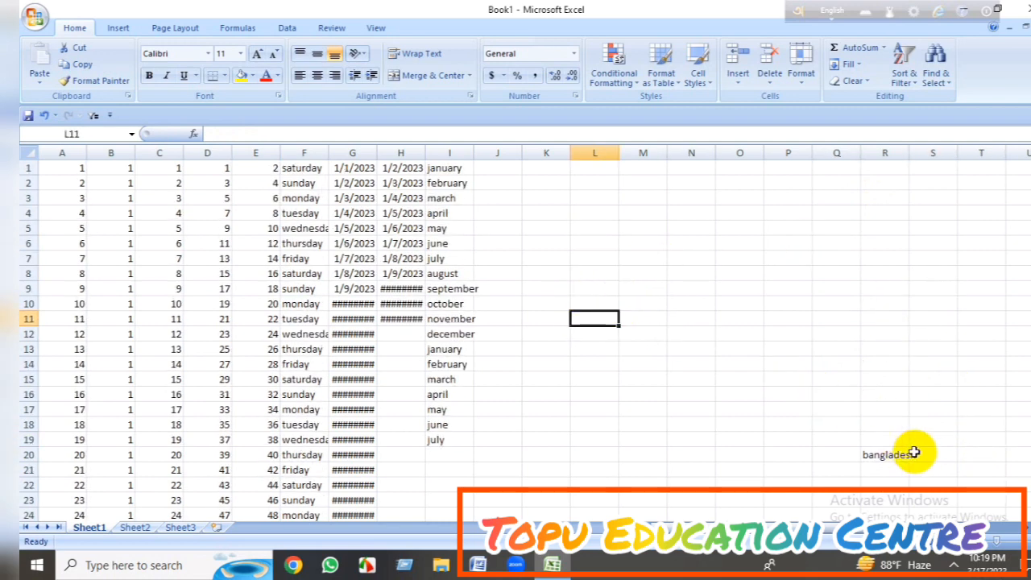
Step: Format the range R20:S21 as left-aligned bold italic red text on a yellow fill
{"action": "left_click_drag", "start_coordinate": [918, 454], "coordinate": [868, 466]}
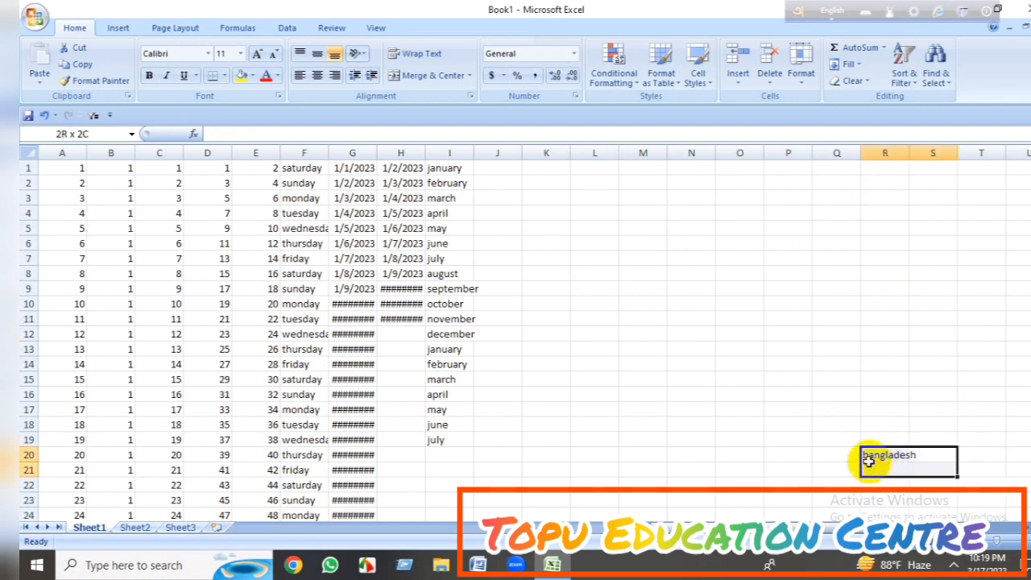
{"action": "left_click", "coordinate": [298, 77]}
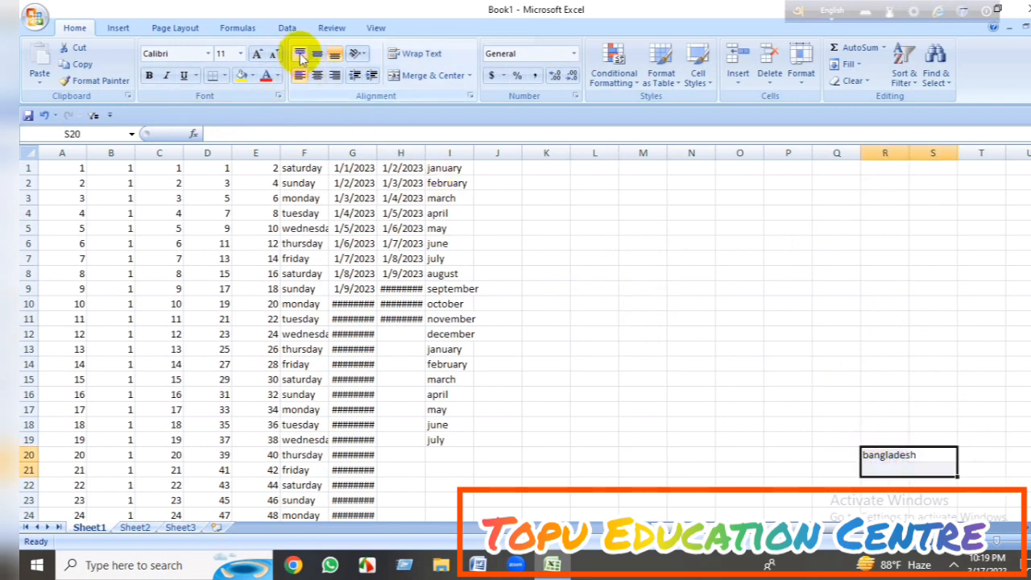
{"action": "left_click", "coordinate": [149, 76]}
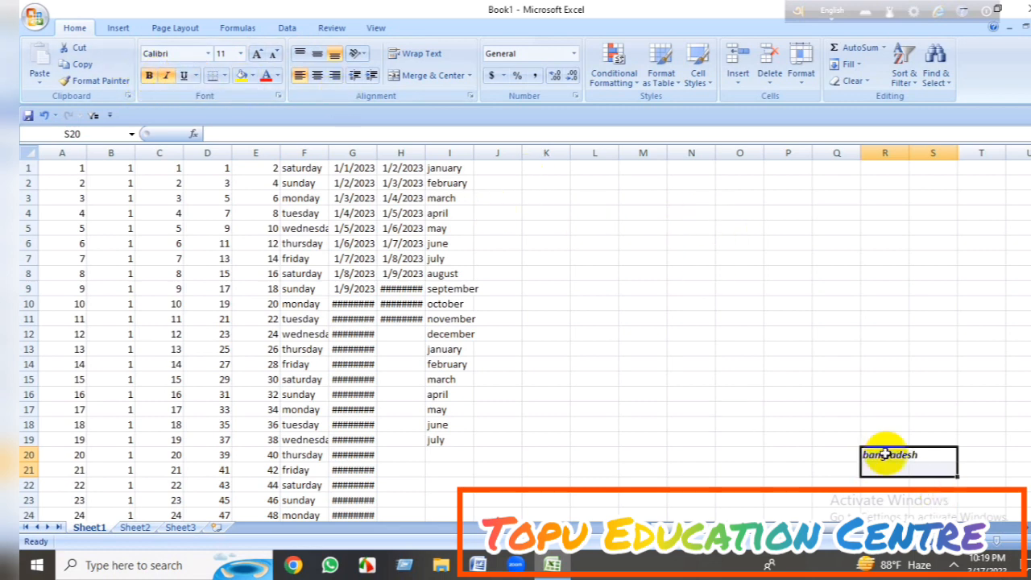
{"action": "left_click", "coordinate": [244, 78]}
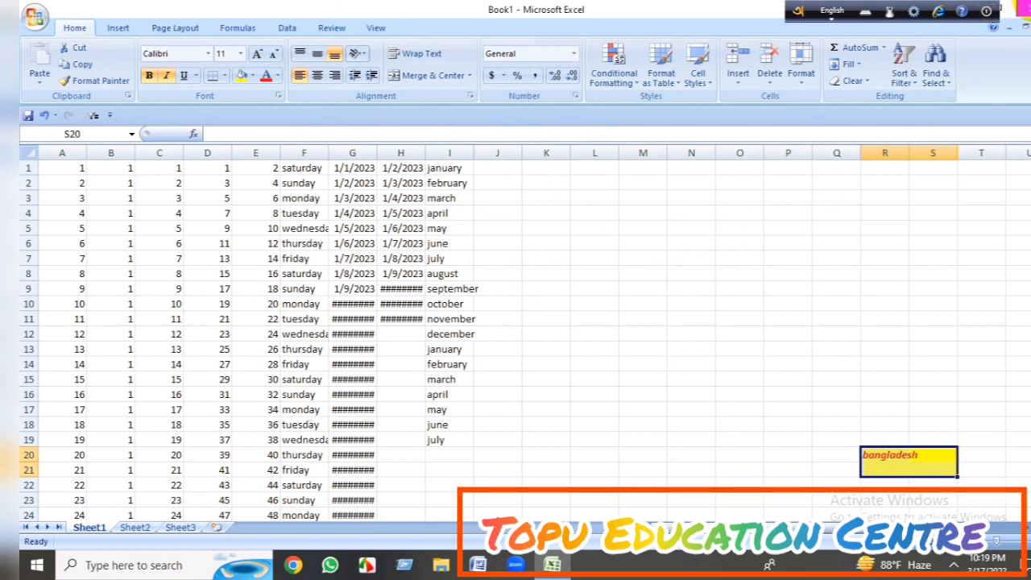
Step: Close the workbook and save its changes as an Excel Workbook named Book1 in the Documents folder
{"action": "left_click", "coordinate": [1020, 8]}
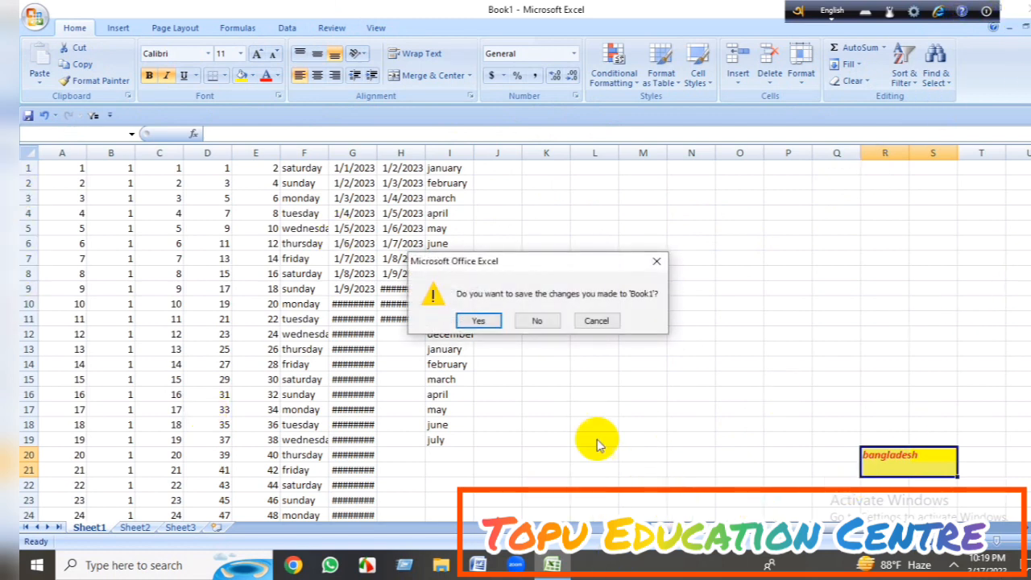
{"action": "left_click", "coordinate": [479, 322]}
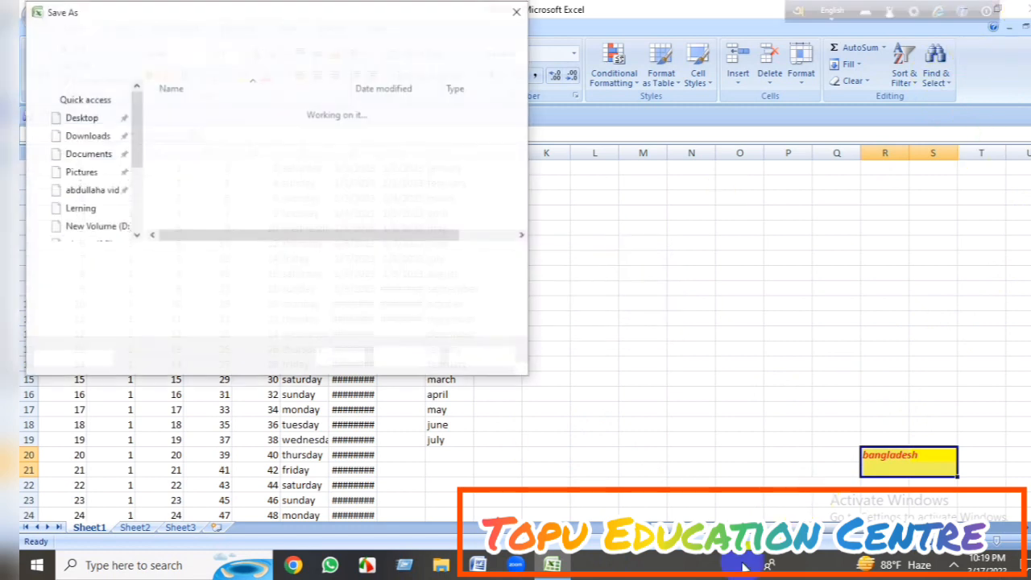
{"action": "left_click", "coordinate": [407, 357]}
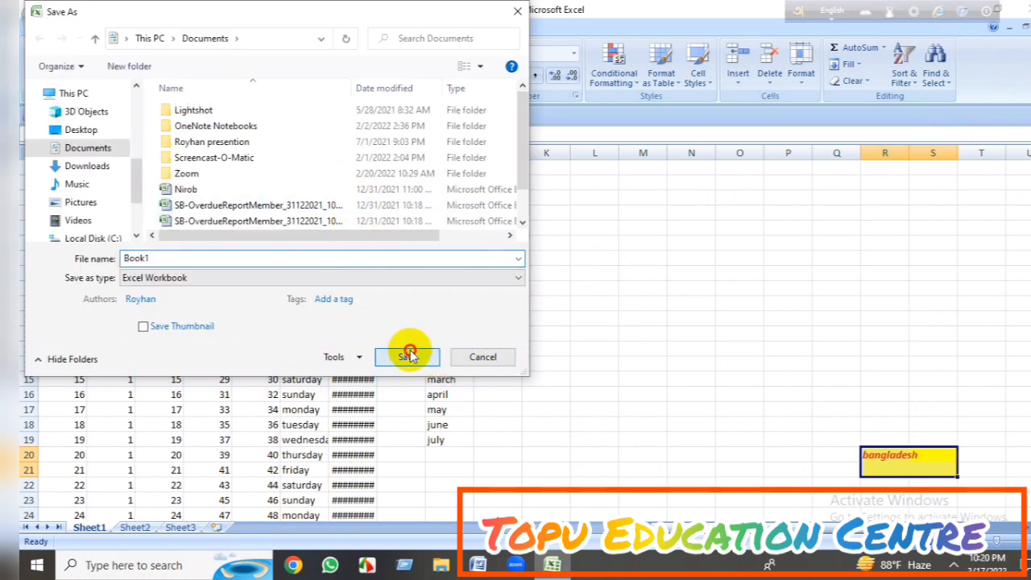